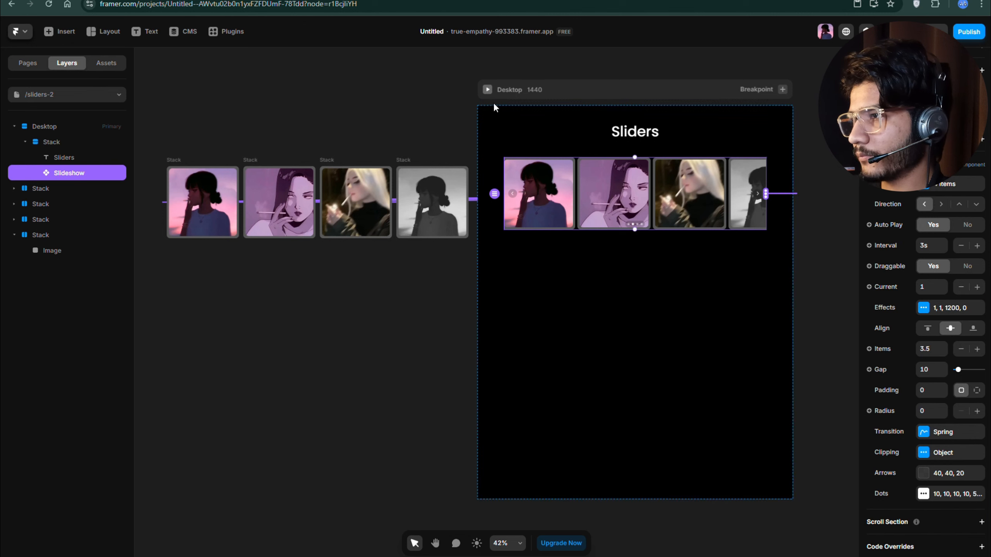
Preview the page and advance the slideshow by one slide to check how it behaves
click(488, 90)
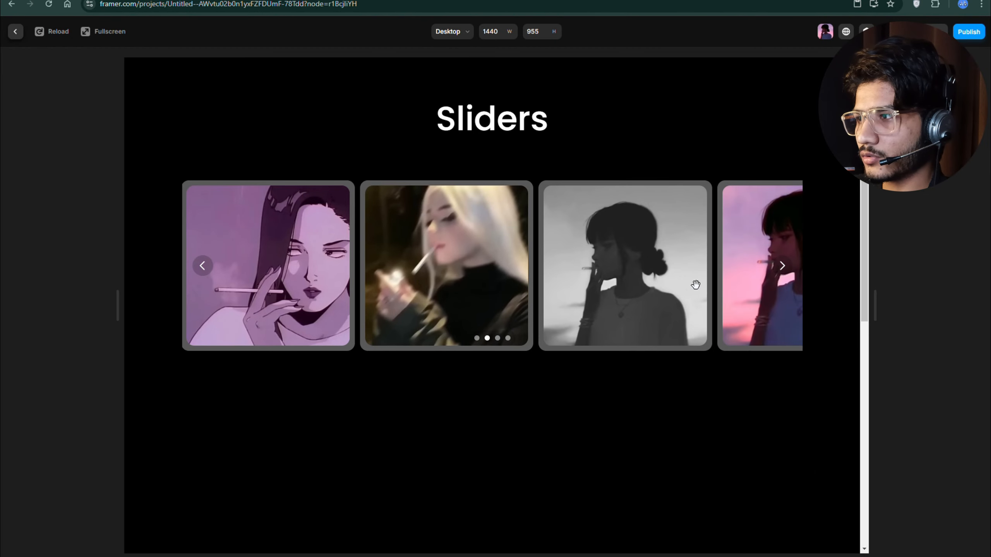
click(782, 266)
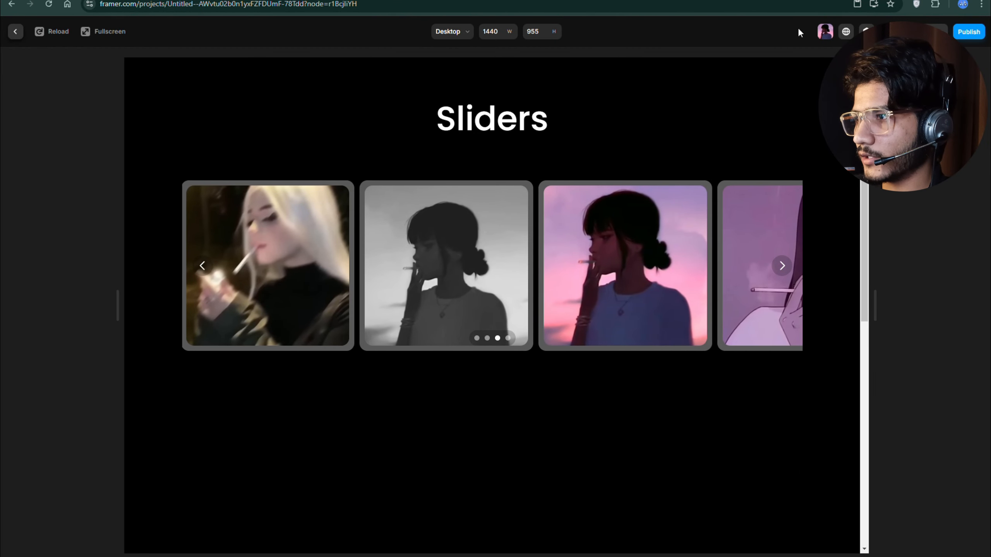
key(Escape)
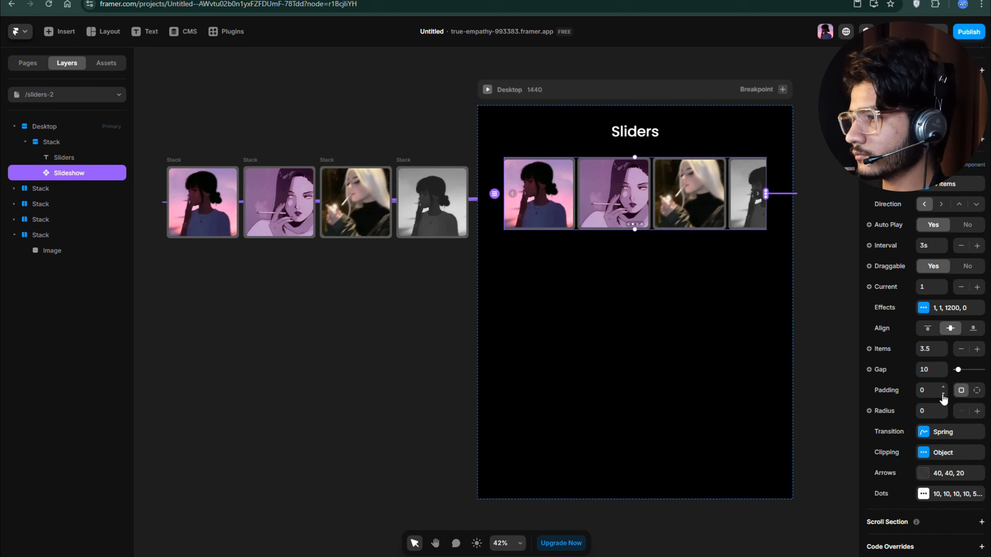
Turn on the clipping fade for the slideshow and check the faded edges in the preview by advancing the slides
click(935, 454)
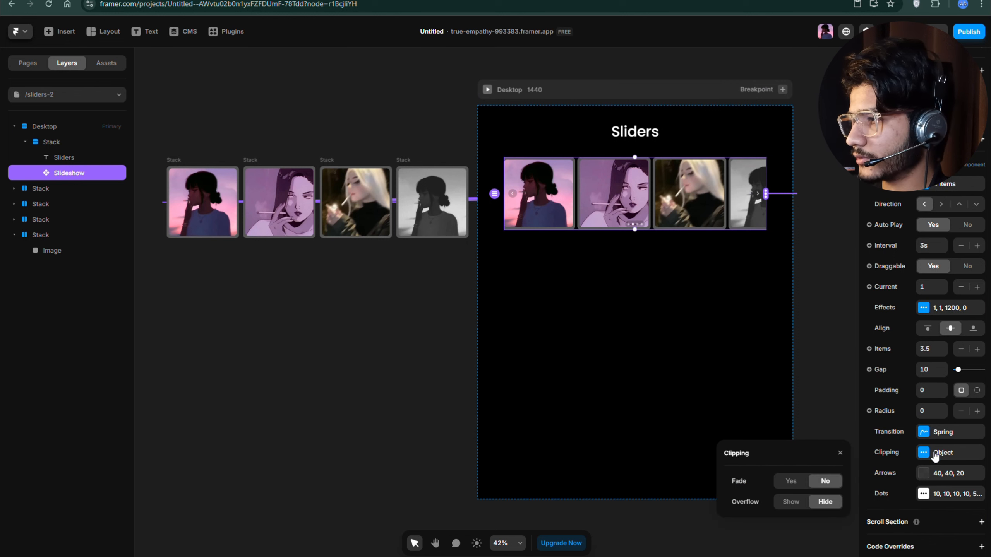
click(786, 483)
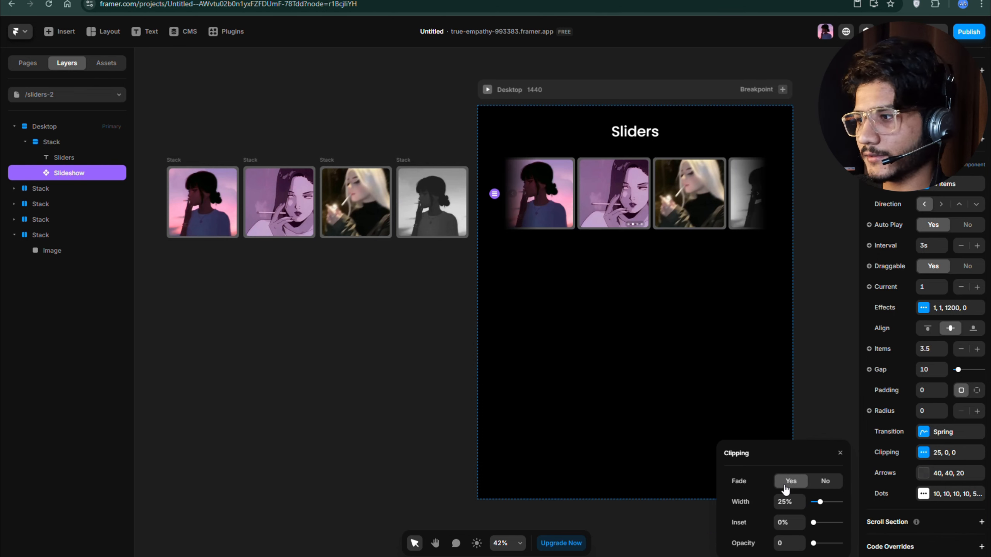
click(487, 89)
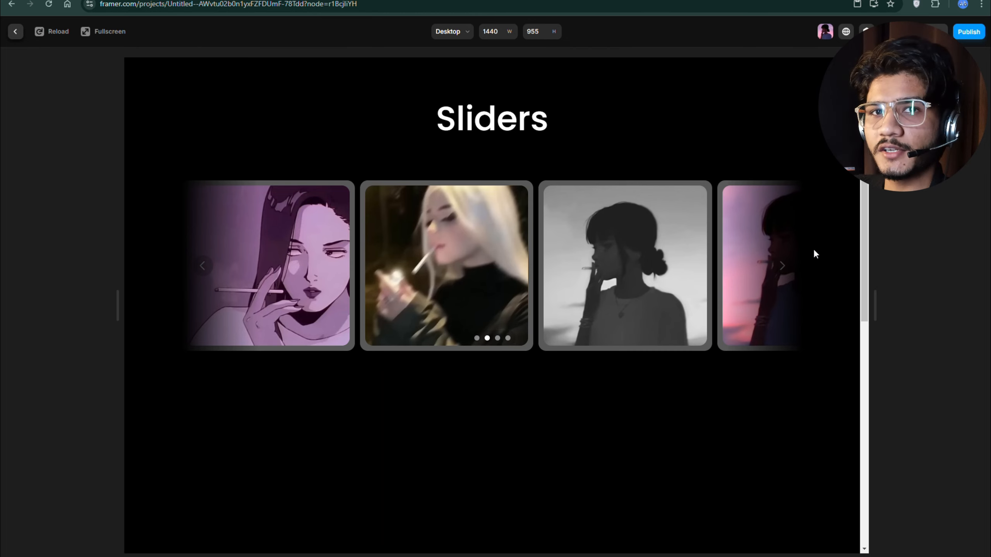
click(783, 275)
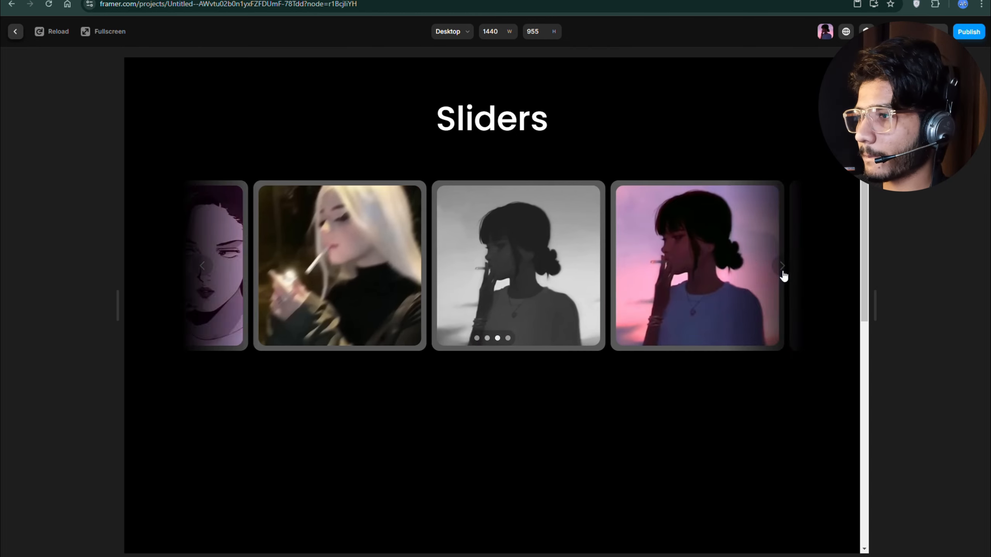
click(783, 275)
click(783, 275)
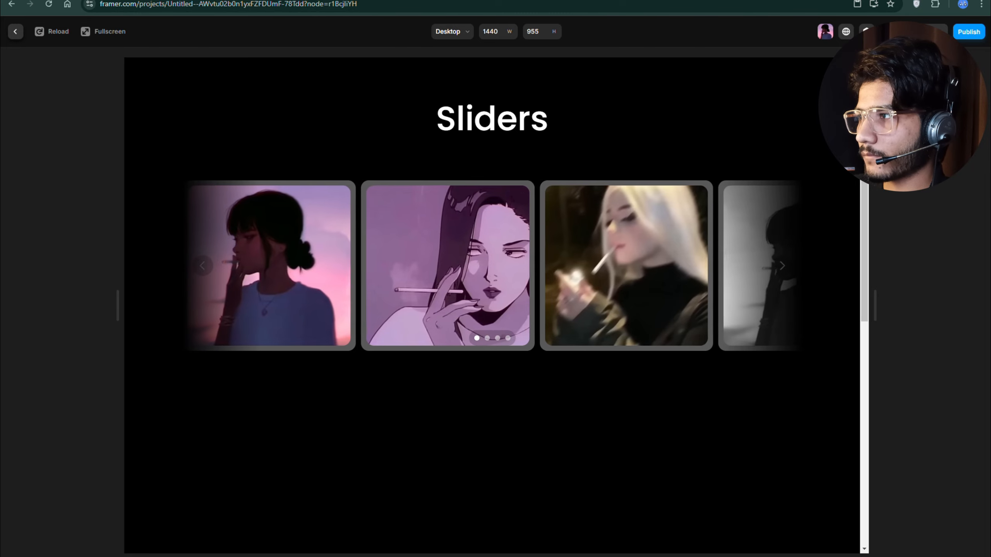
key(Escape)
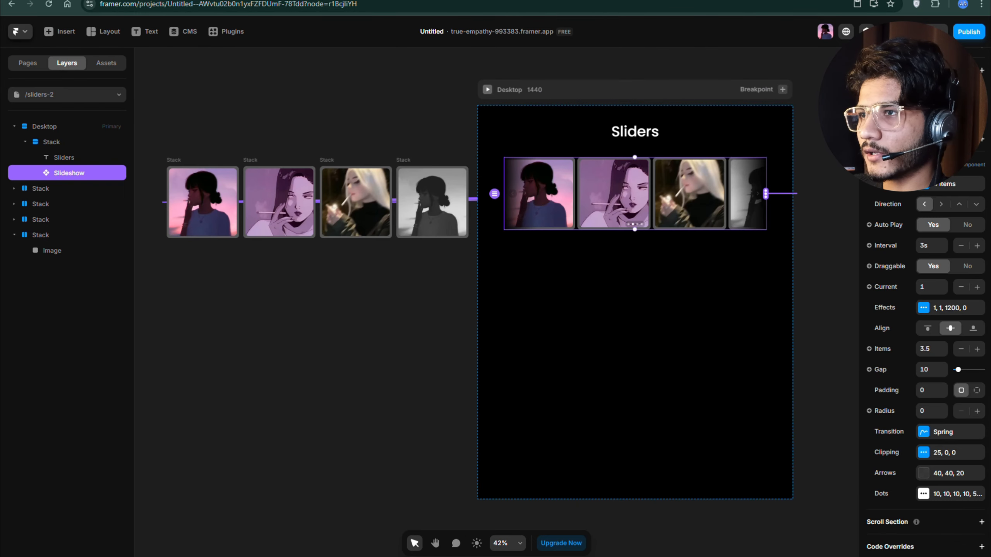
Look through the published sliders page to examine the next slider design as a reference
click(230, 1)
scroll(599, 373, down, 3)
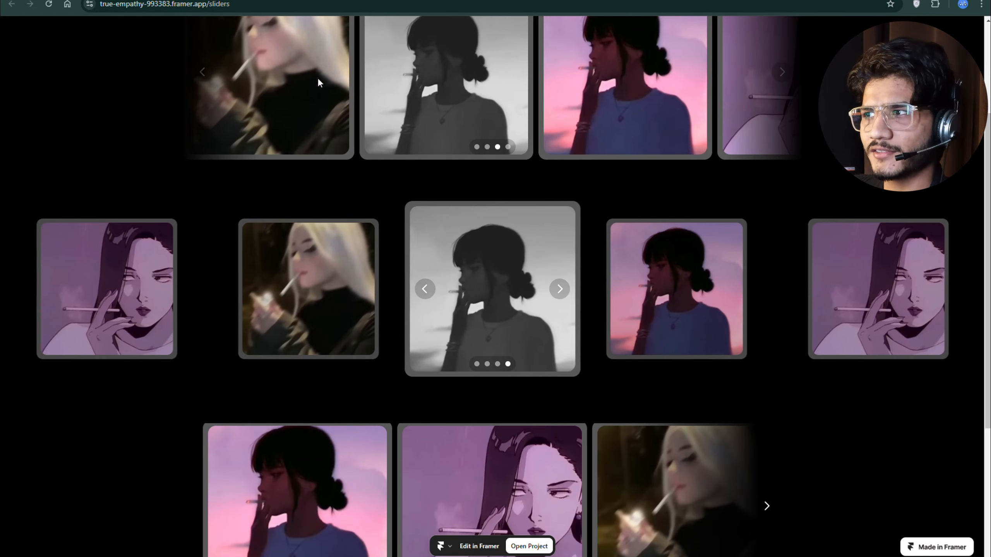
click(230, 2)
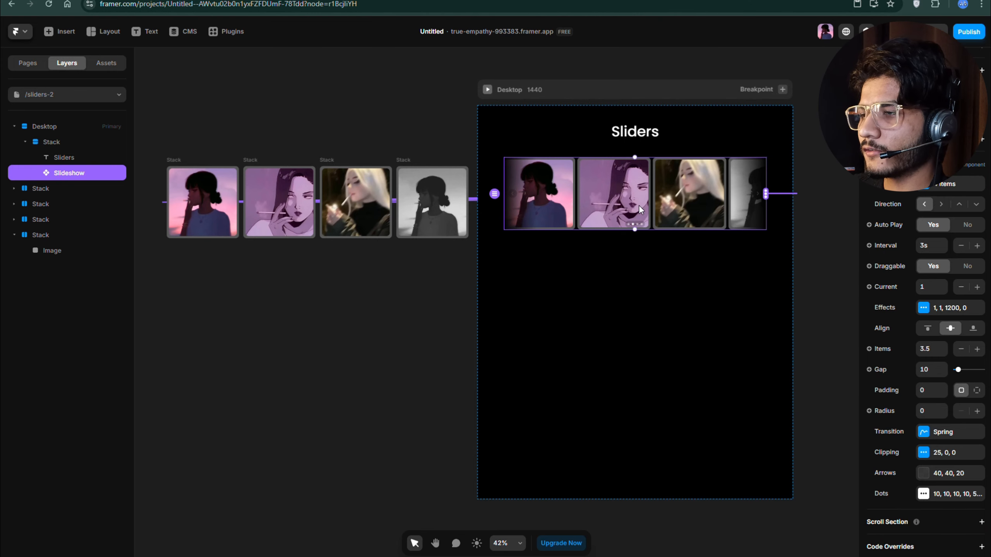
Insert a second Slideshow component below the first one and set its height to 330
click(59, 31)
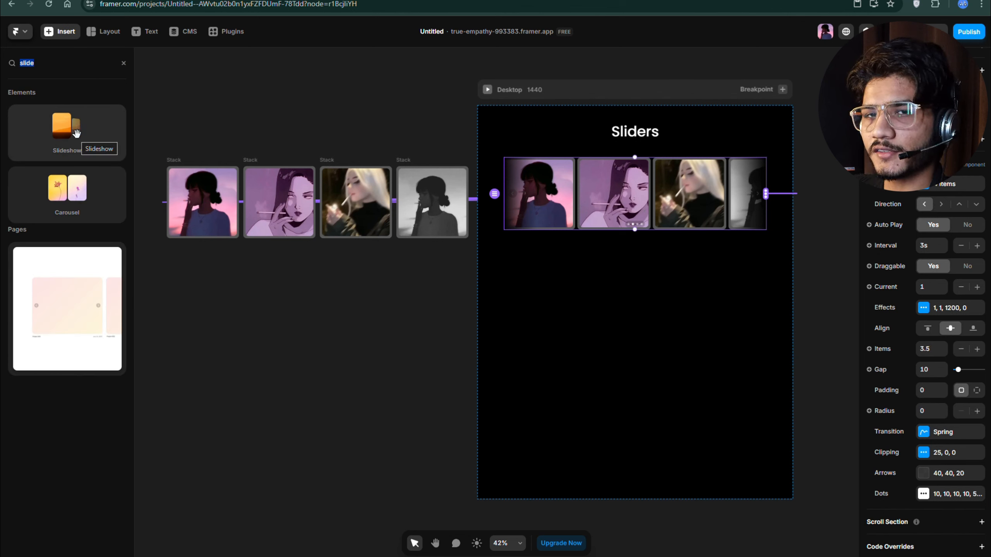
drag(76, 134, 629, 317)
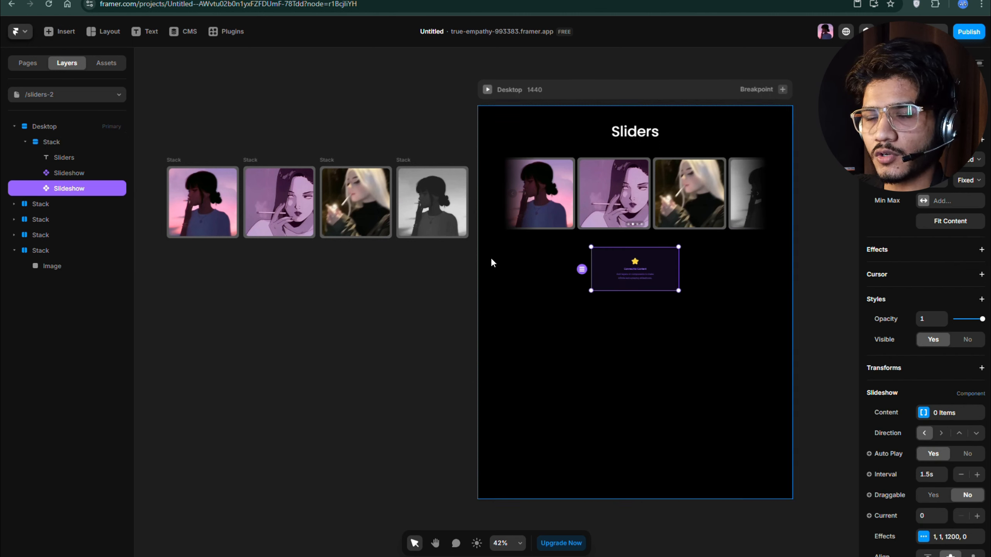
click(351, 188)
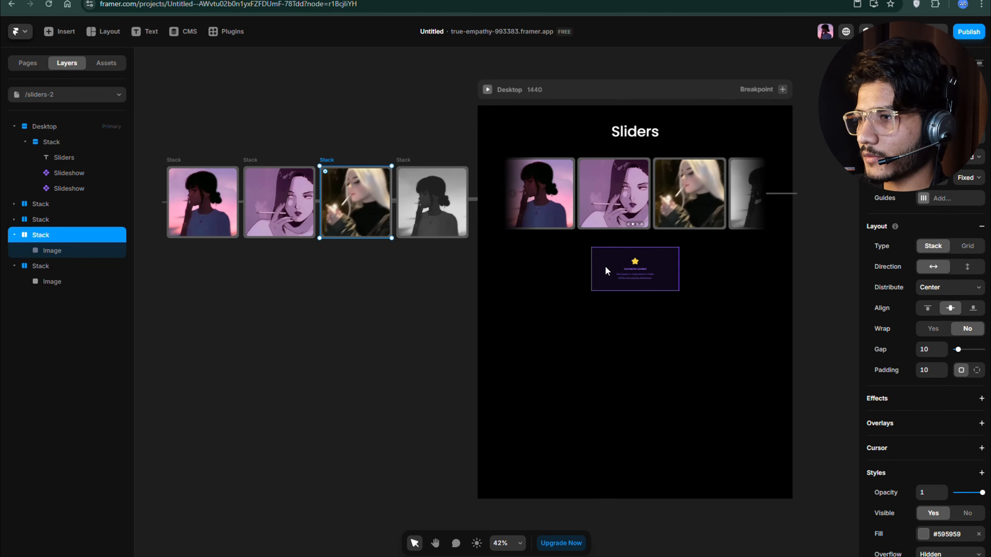
click(641, 275)
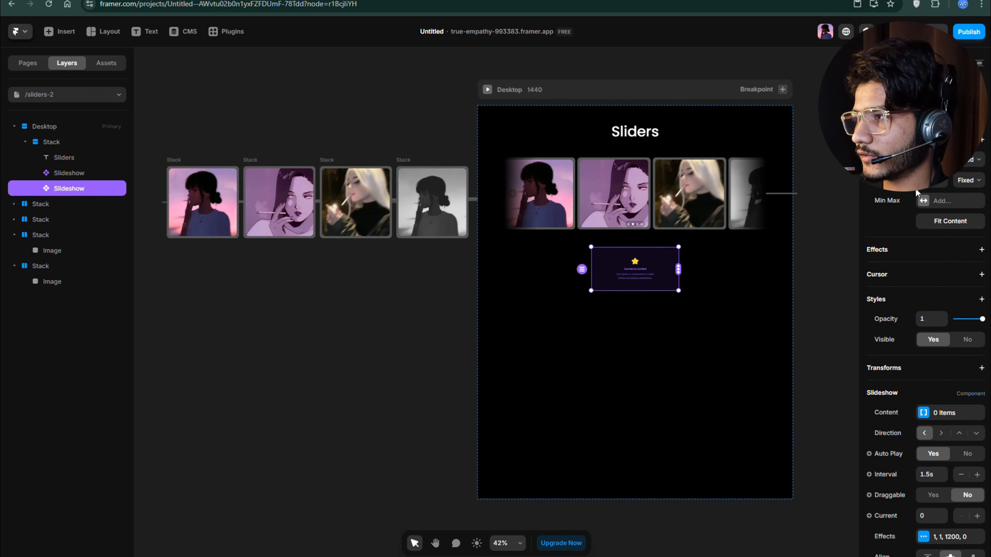
click(930, 180)
text(330)
key(Return)
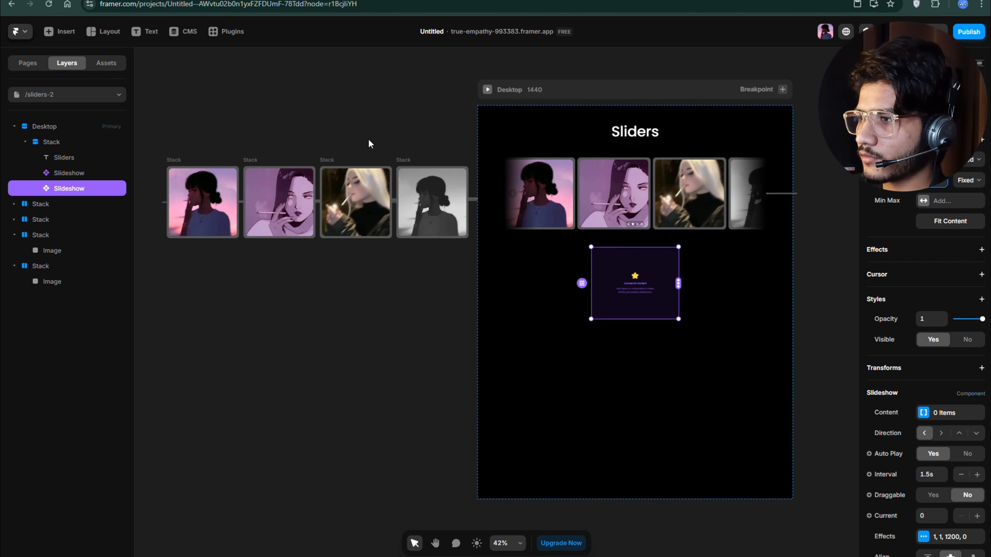
Set the new slideshow's width to match that of the image stacks
click(403, 160)
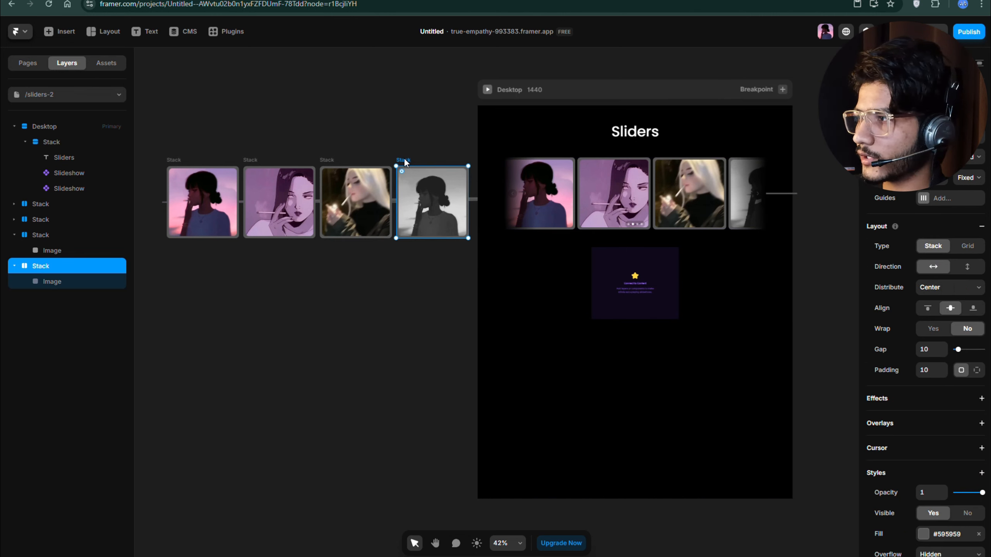
click(609, 287)
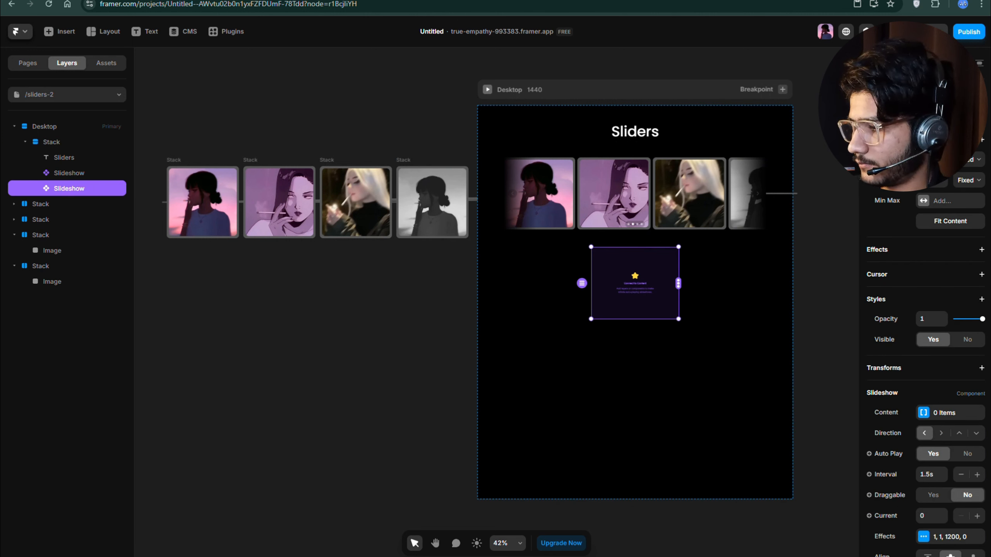
key(Return)
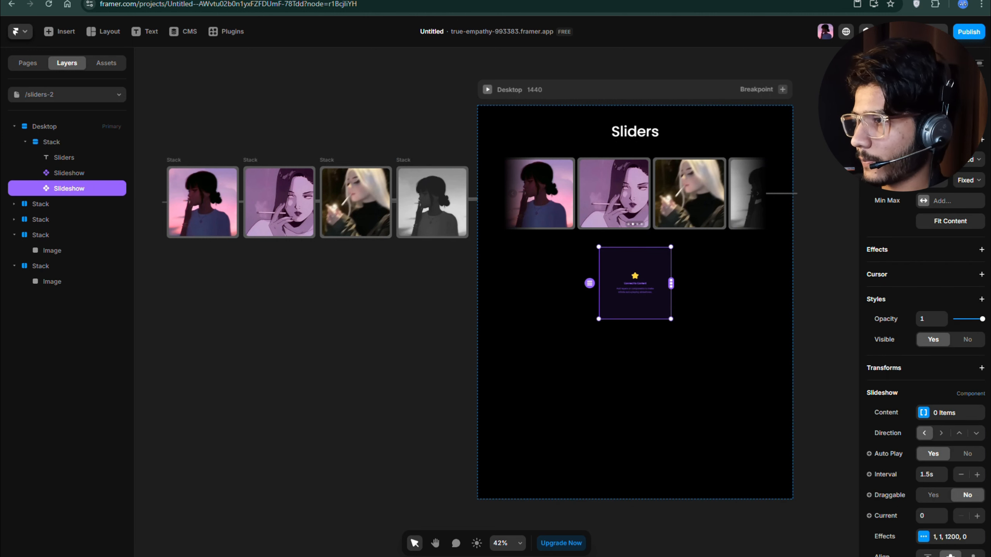
click(398, 161)
click(652, 280)
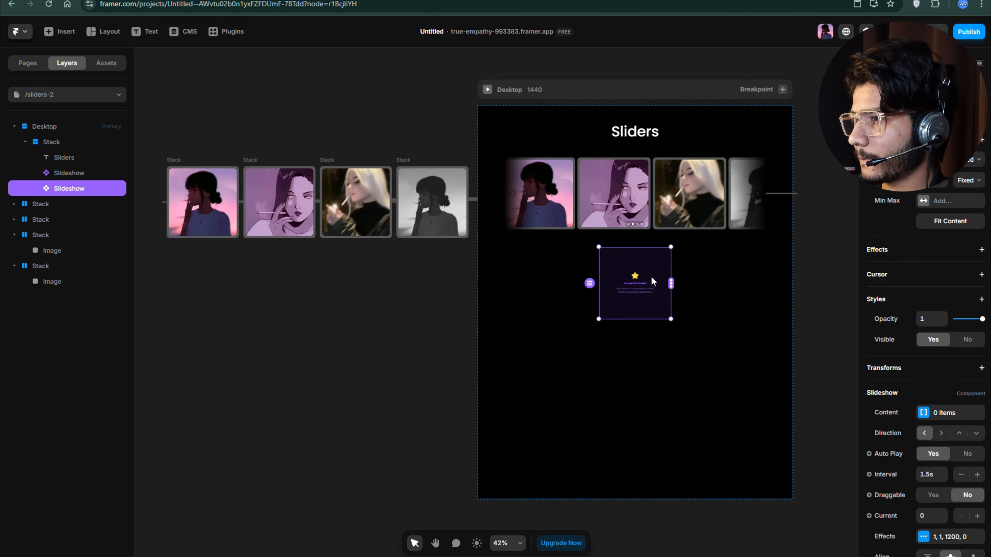
Connect all four image stacks to the second slideshow as its content items
drag(669, 284, 218, 206)
drag(671, 283, 279, 203)
click(674, 285)
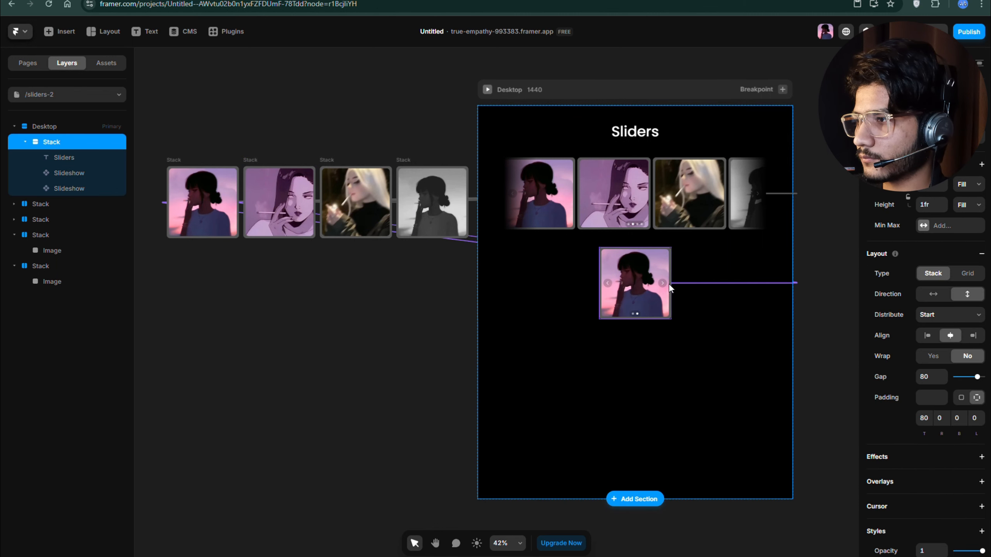
click(667, 284)
drag(671, 285, 363, 211)
drag(671, 284, 431, 203)
Preview the page and advance the second slideshow through its slides
click(487, 89)
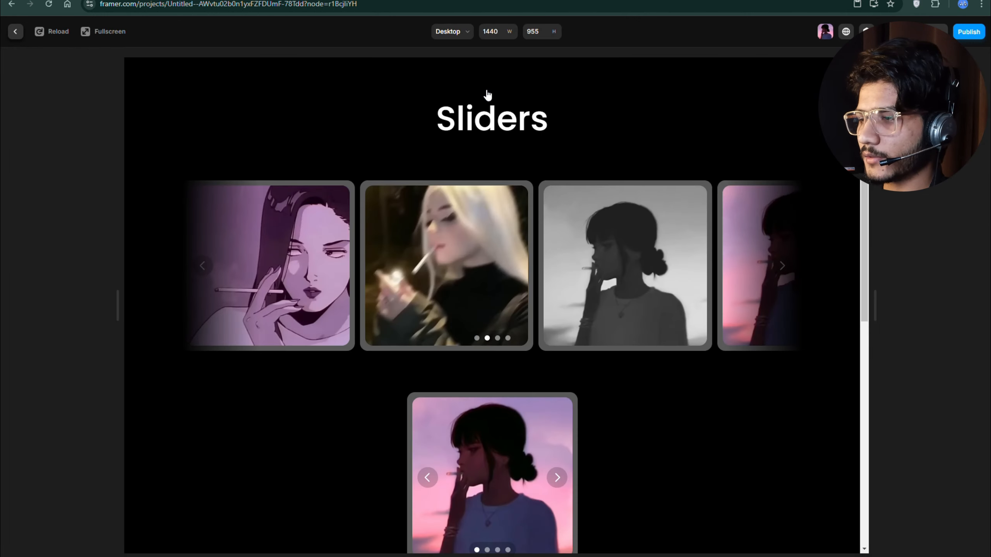
scroll(580, 176, down, 5)
click(557, 271)
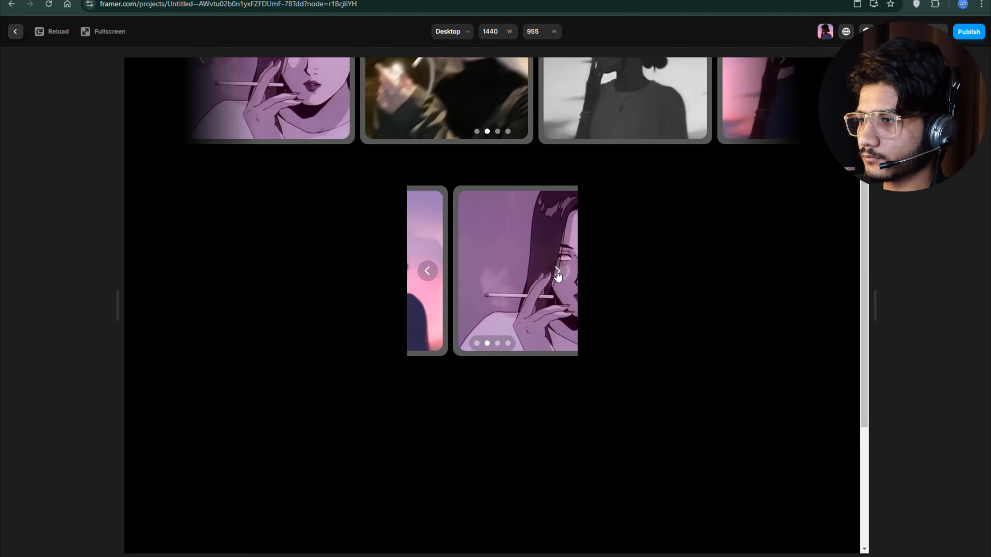
click(557, 271)
click(557, 271)
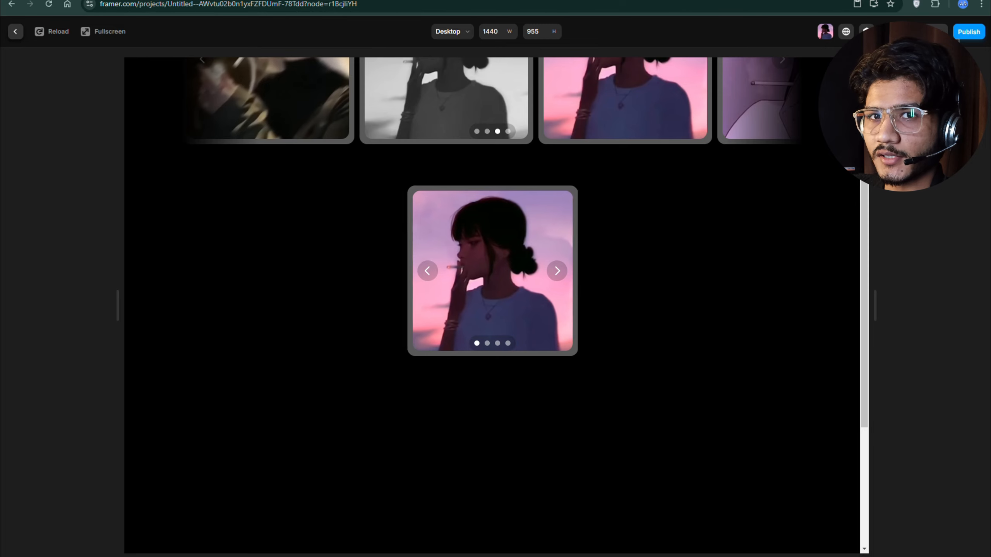
key(Escape)
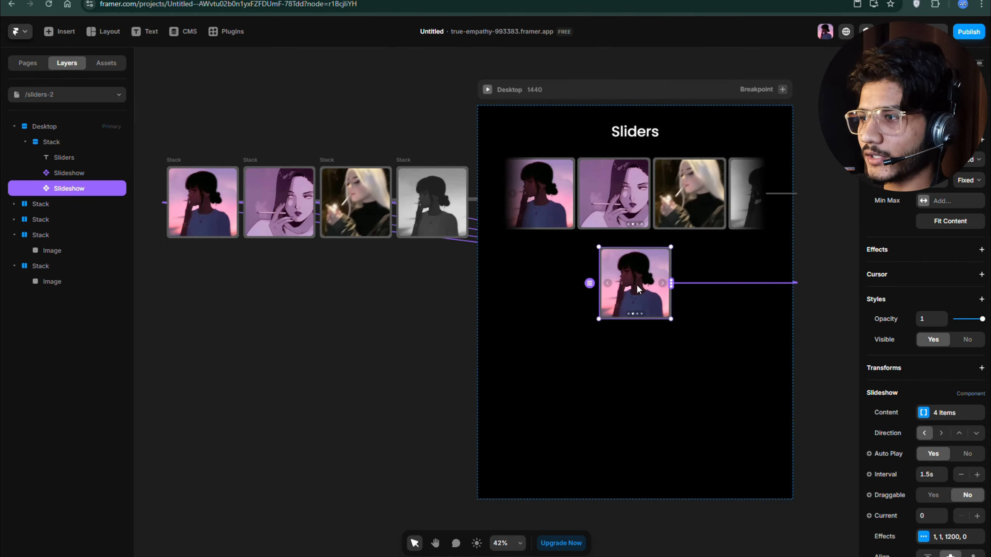
Set the second slideshow's clipping overflow to Show
scroll(636, 284, right, 3)
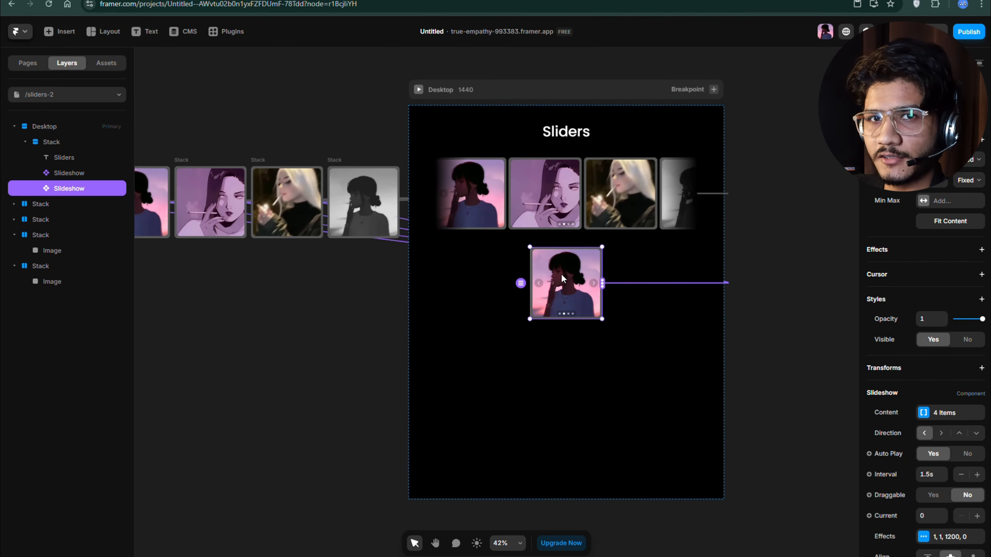
scroll(930, 286, down, 4)
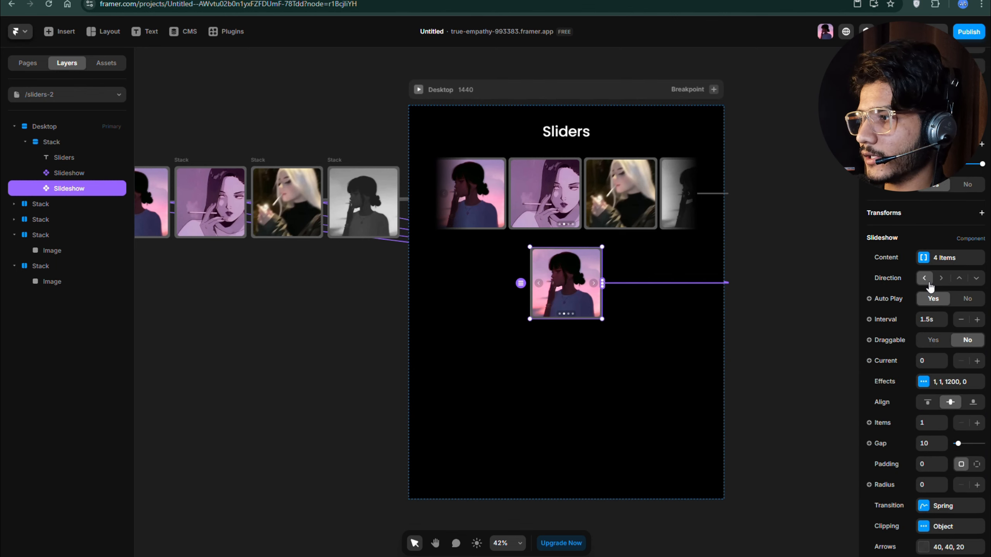
scroll(930, 286, down, 2)
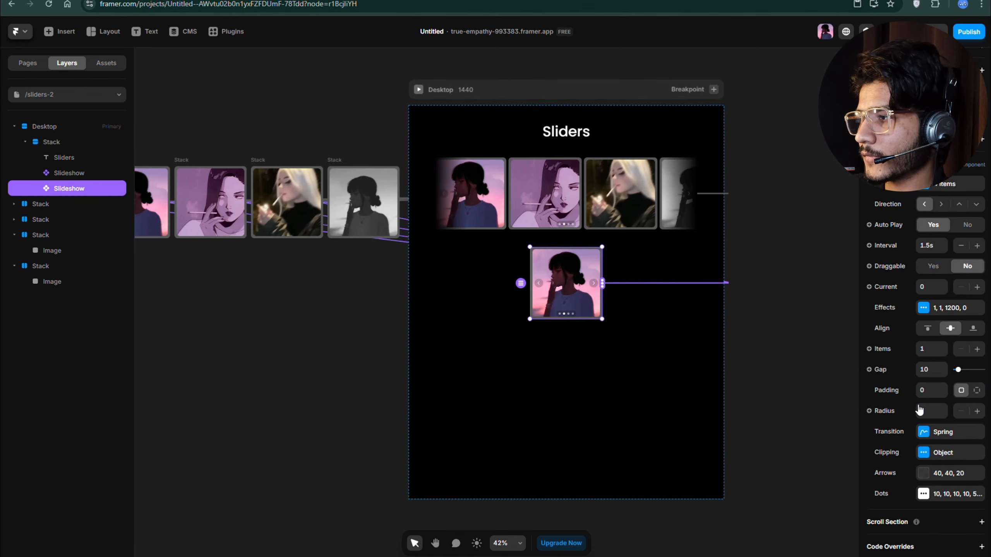
click(925, 454)
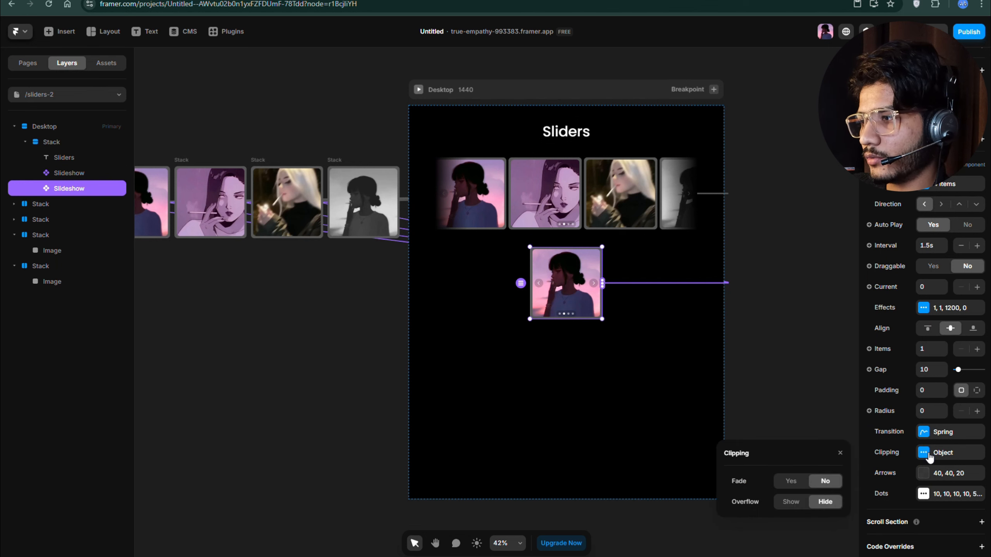
click(791, 502)
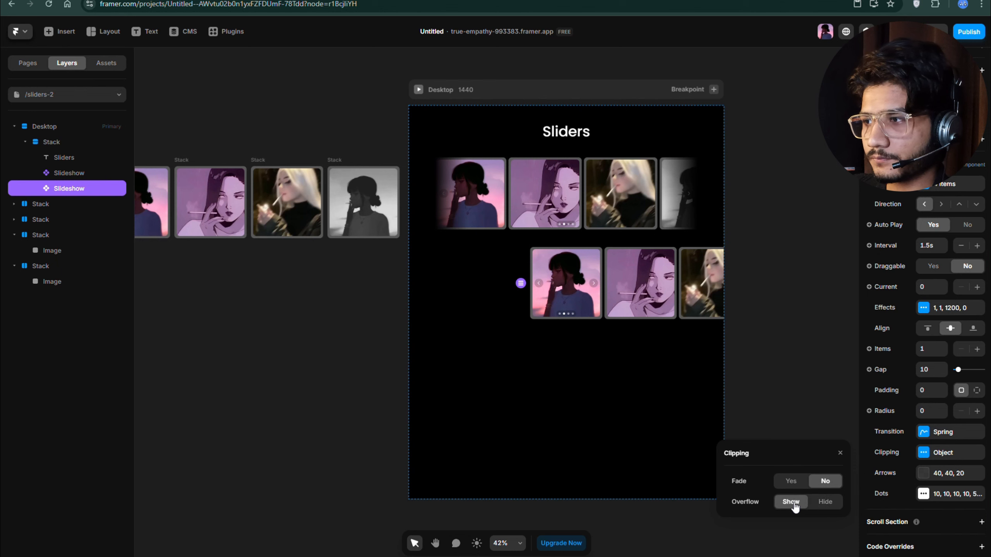
click(840, 454)
scroll(954, 408, up, 2)
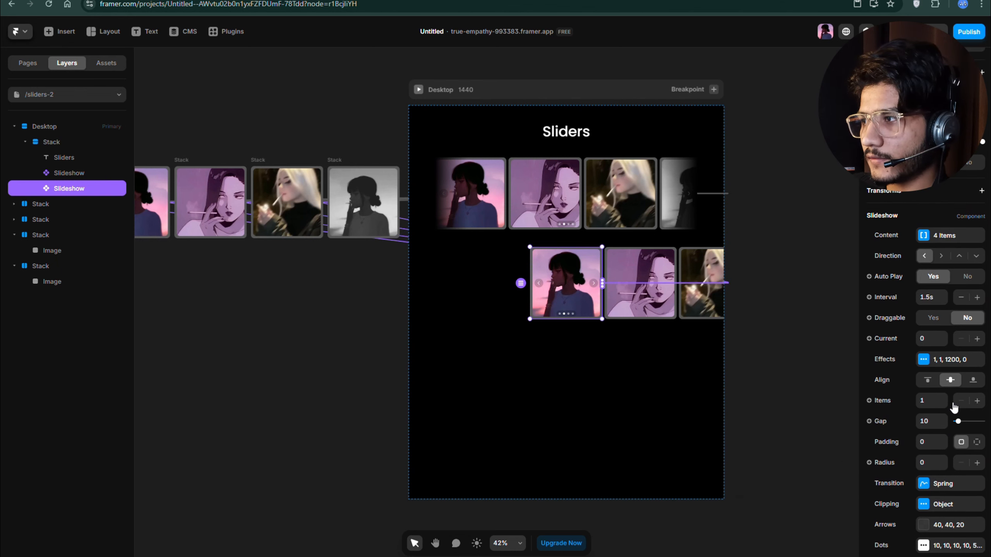
Set the second slideshow's effects to an opacity of 0.6 and a scale of 0.6
click(923, 360)
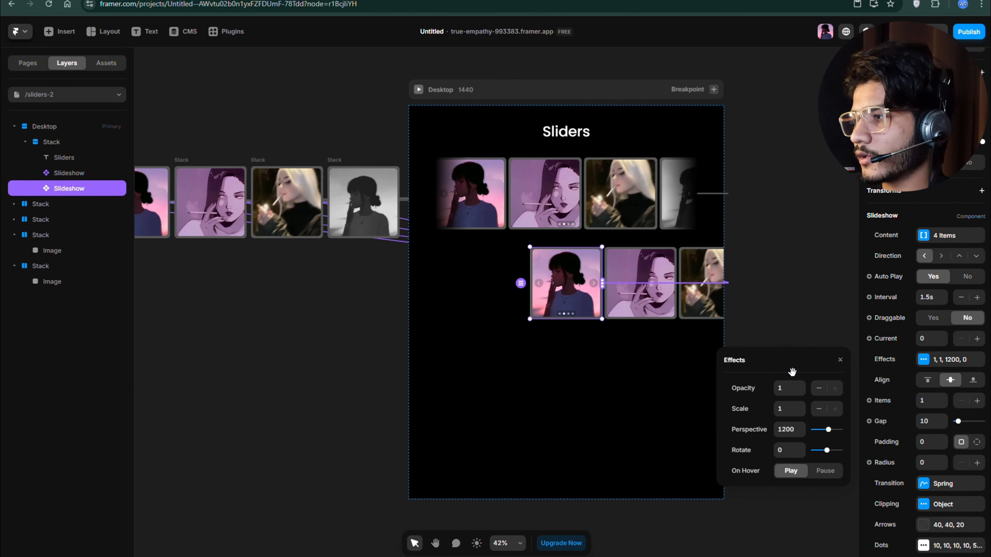
click(787, 390)
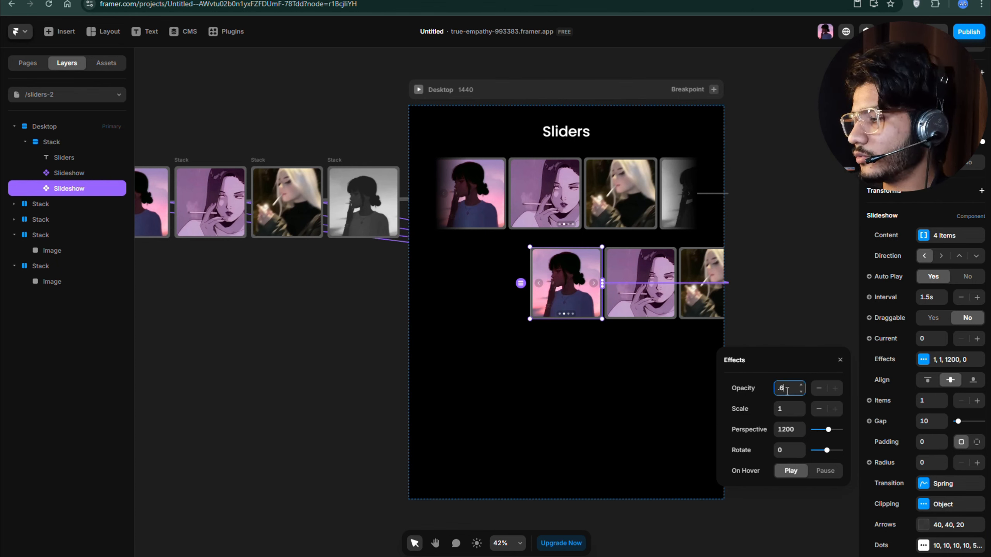
key(Return)
click(783, 413)
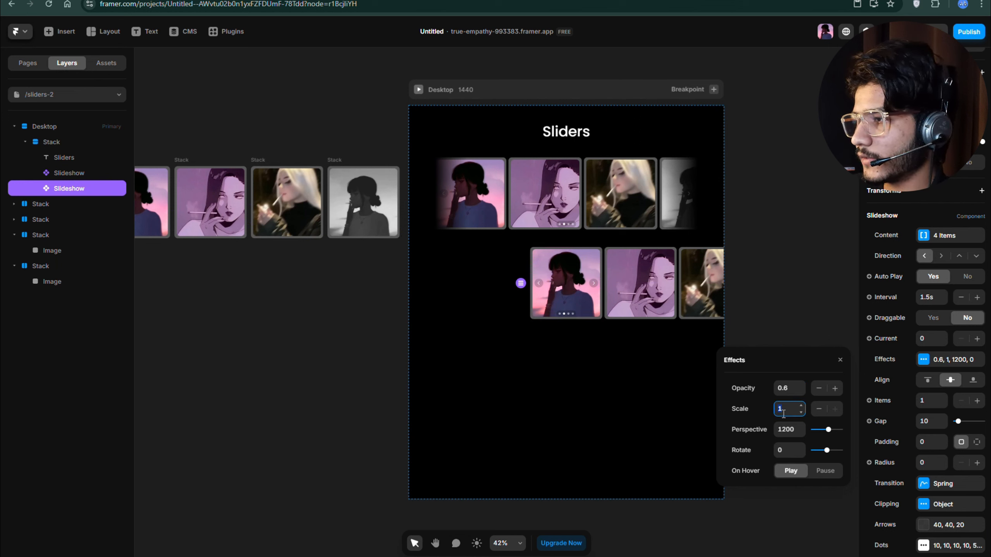
text(.6)
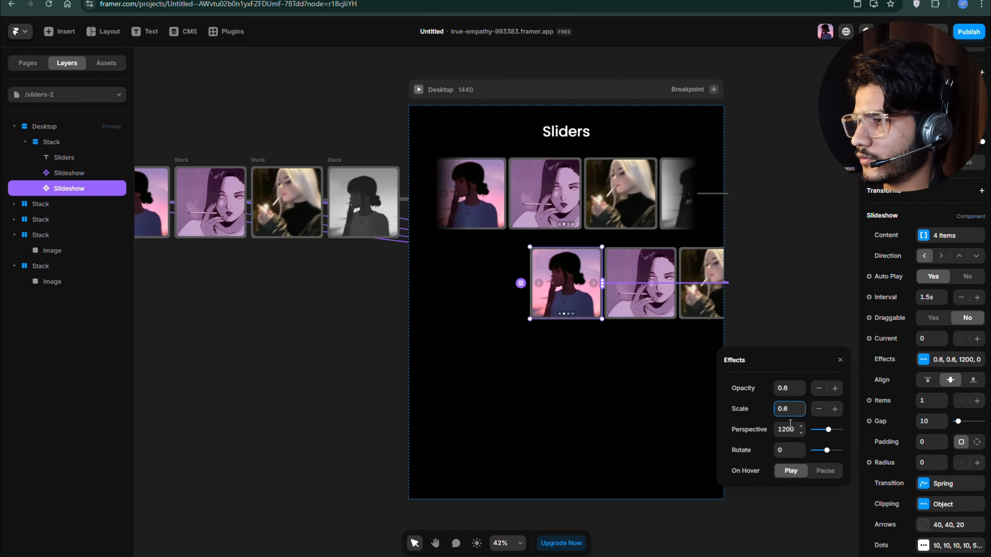
Set the perspective in the second slideshow's effects to 1400 and close the effects settings
click(784, 430)
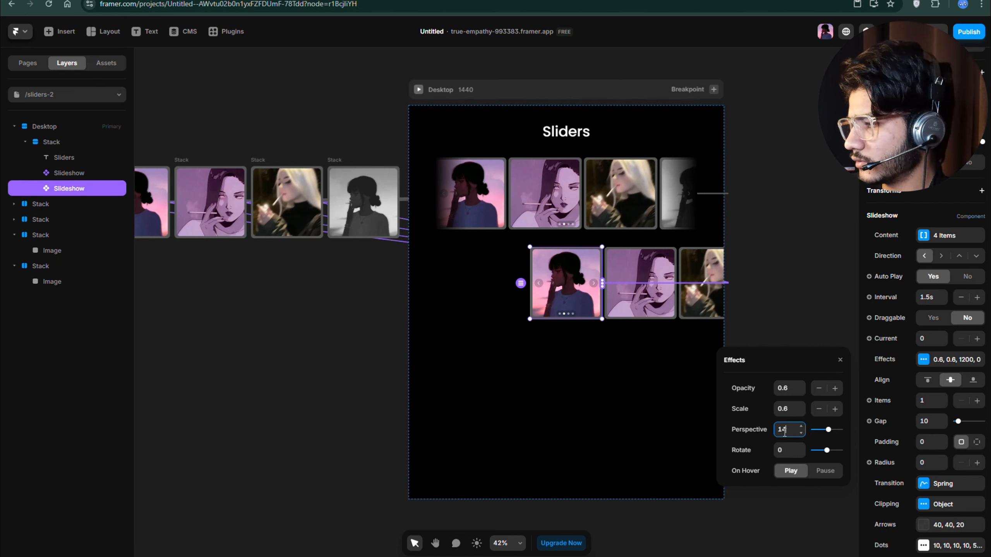
text(1400)
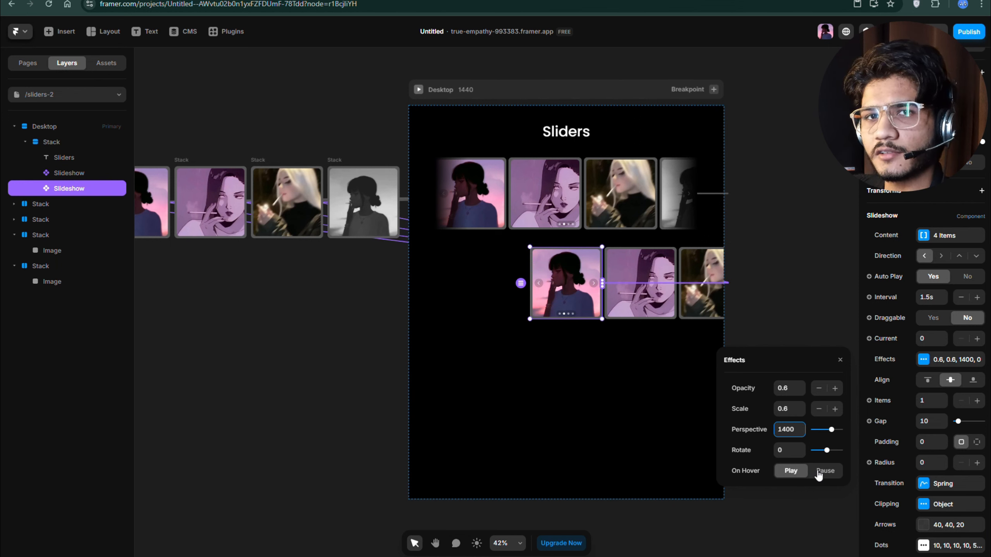
click(841, 363)
click(821, 339)
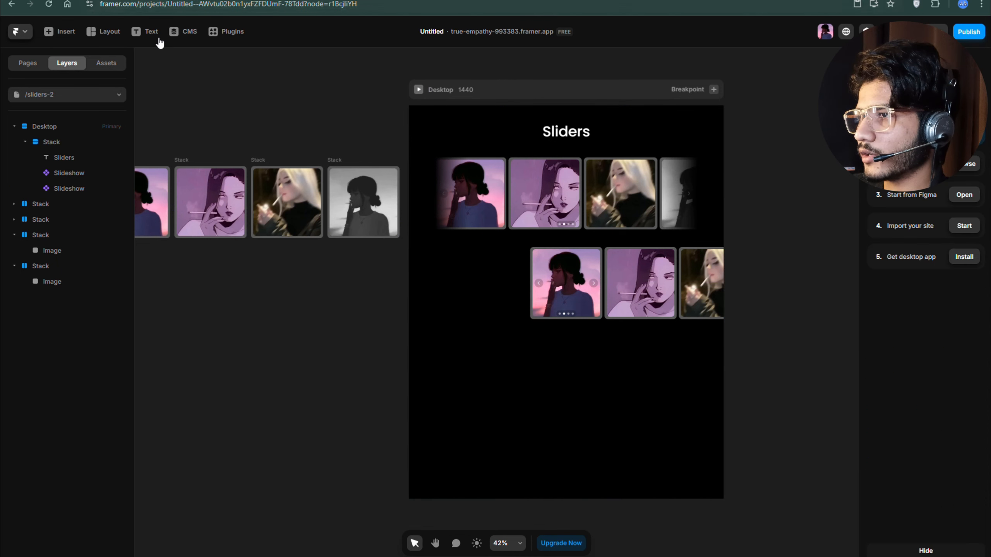
Preview the page and advance the second slideshow through its slides to check the opacity, scale and perspective effects
click(419, 89)
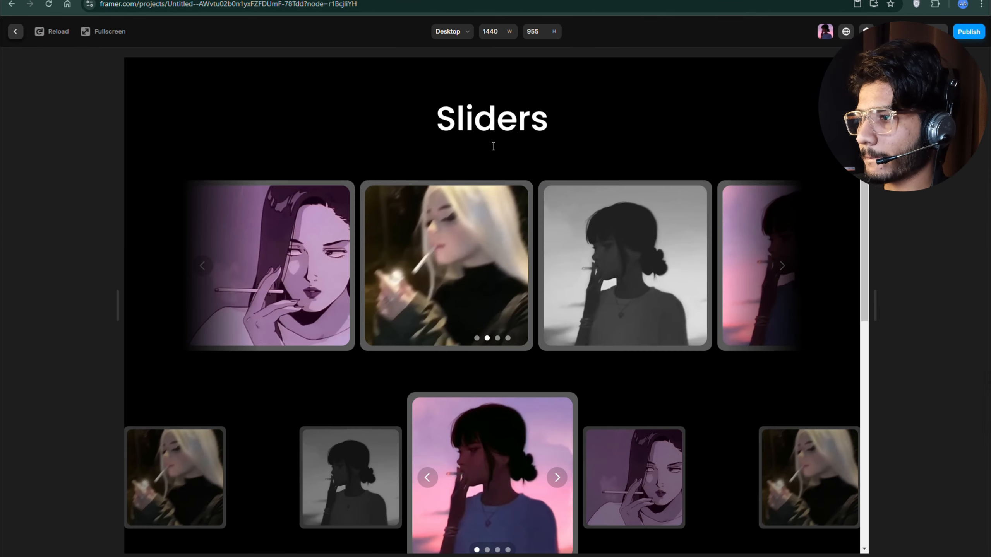
scroll(567, 177, down, 4)
click(557, 323)
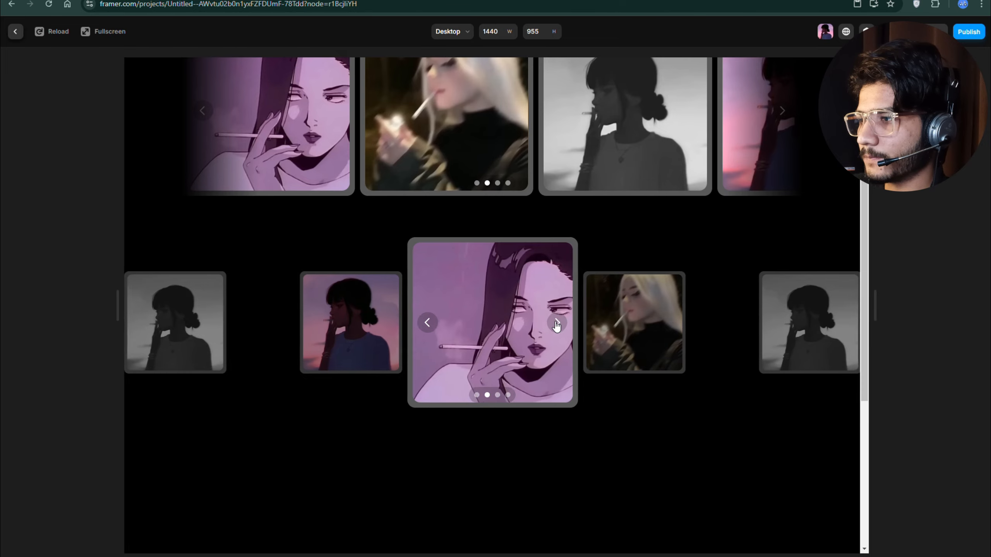
click(556, 323)
click(556, 323)
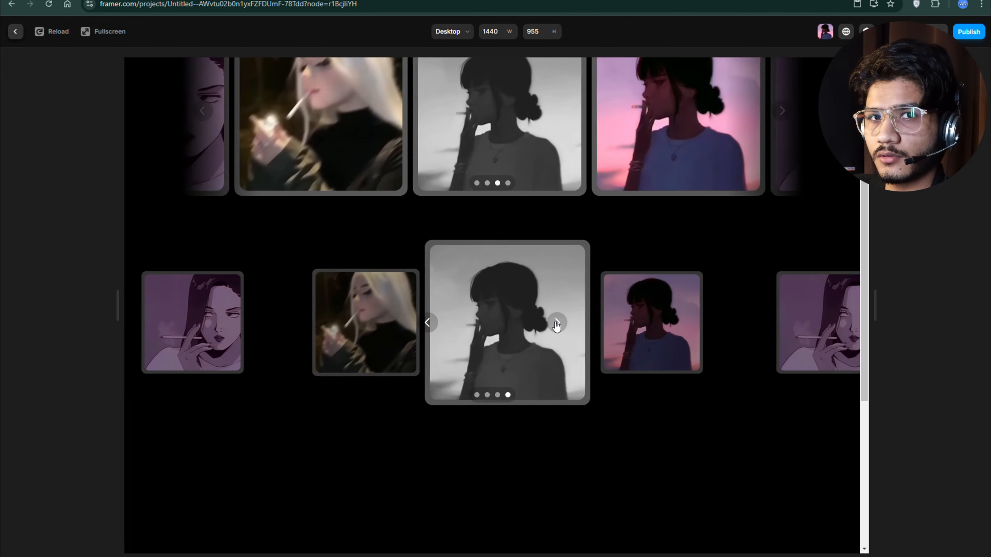
click(556, 323)
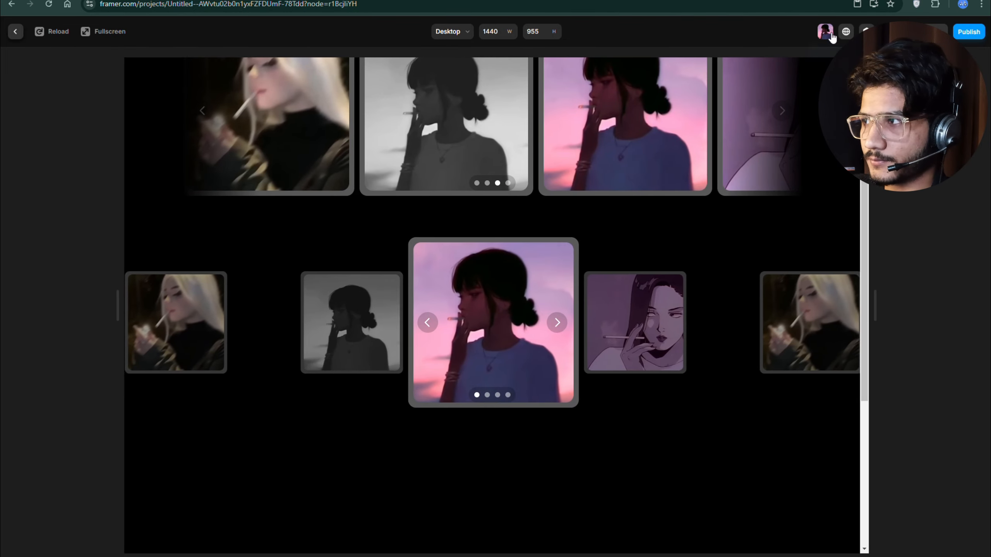
key(Escape)
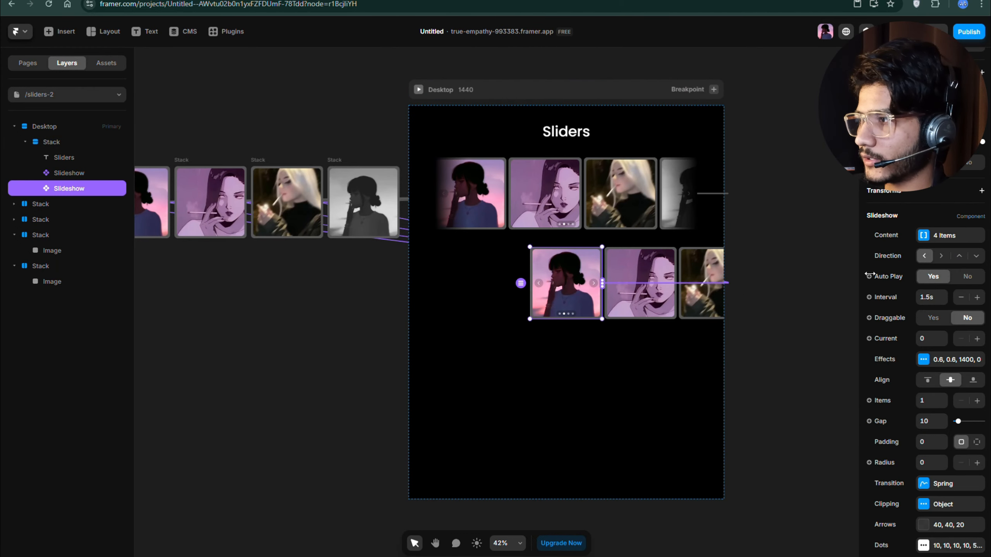
Set the gap between the second slideshow's slides to 50
click(932, 422)
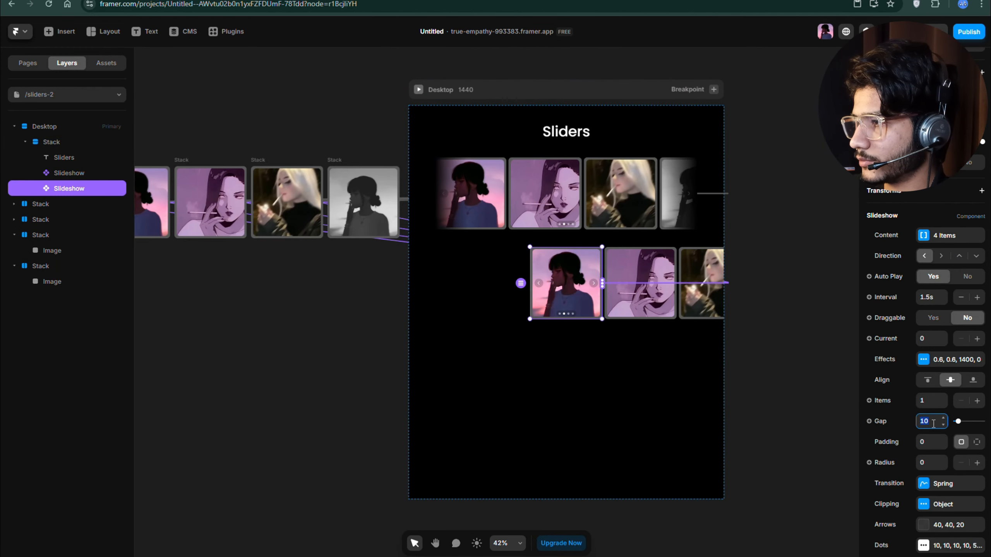
text(50)
key(Return)
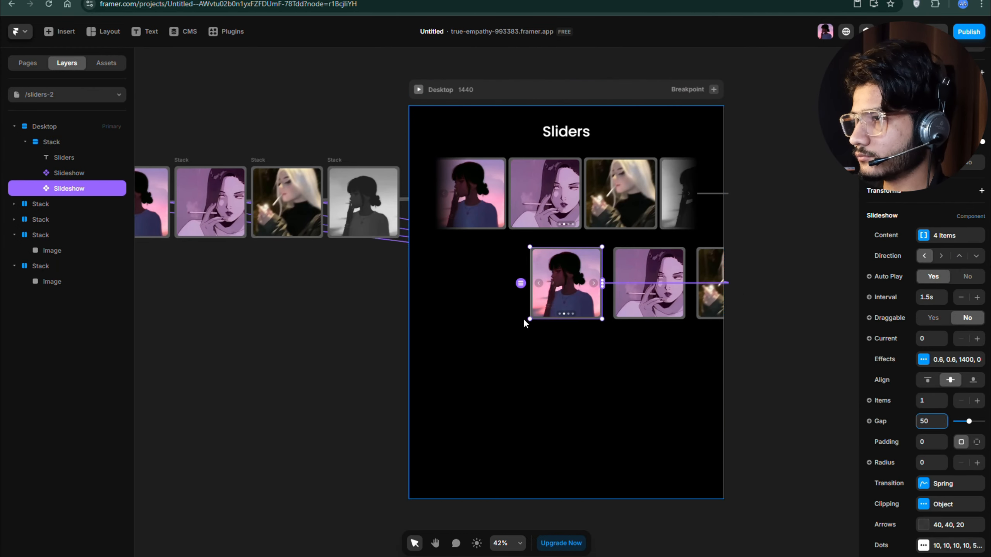
Preview the page again and advance the second slideshow to check the spacing between its slides
click(418, 88)
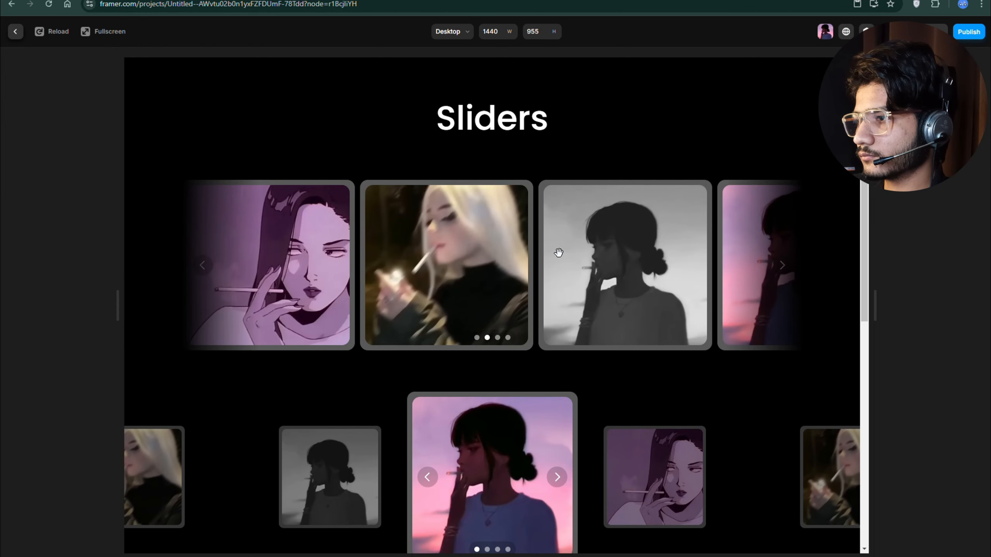
scroll(558, 253, down, 4)
click(557, 323)
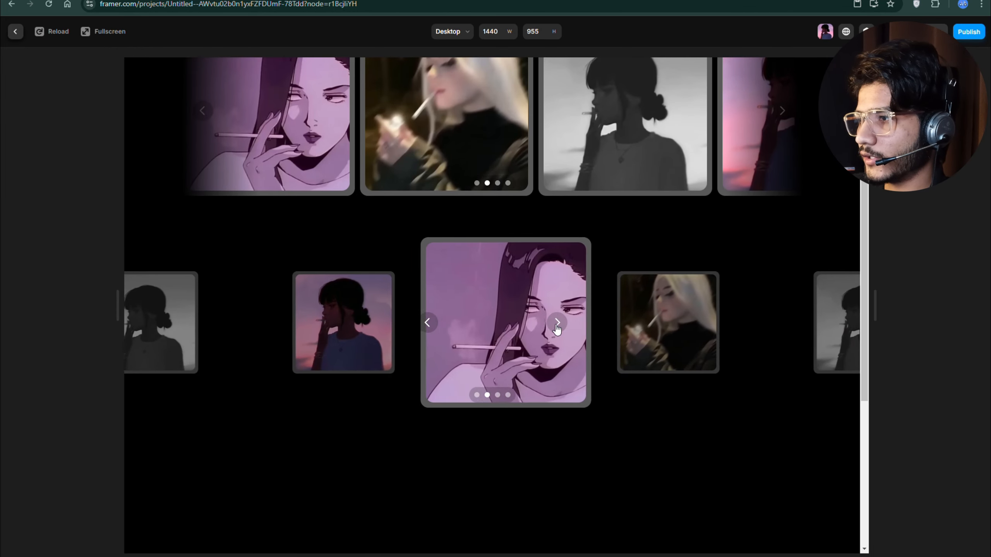
click(557, 324)
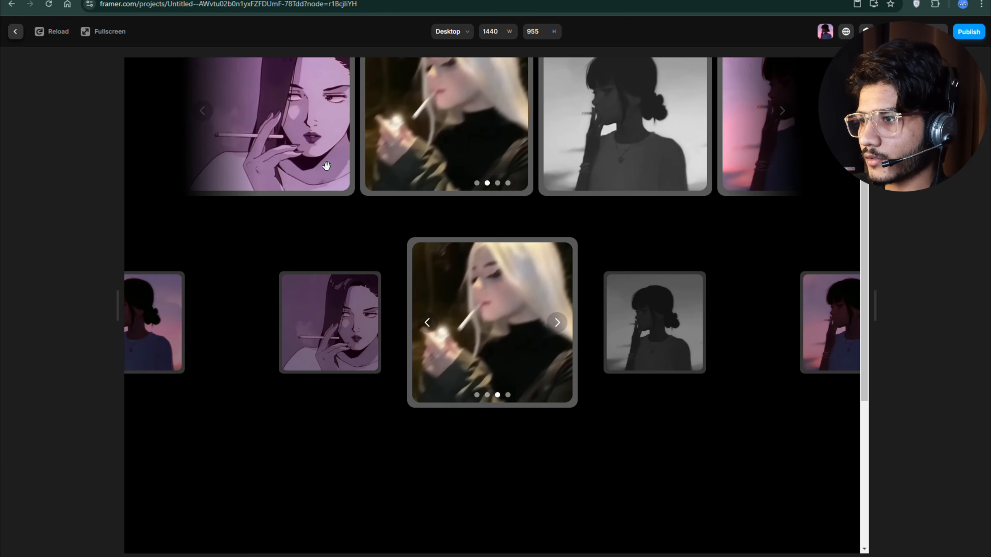
key(Escape)
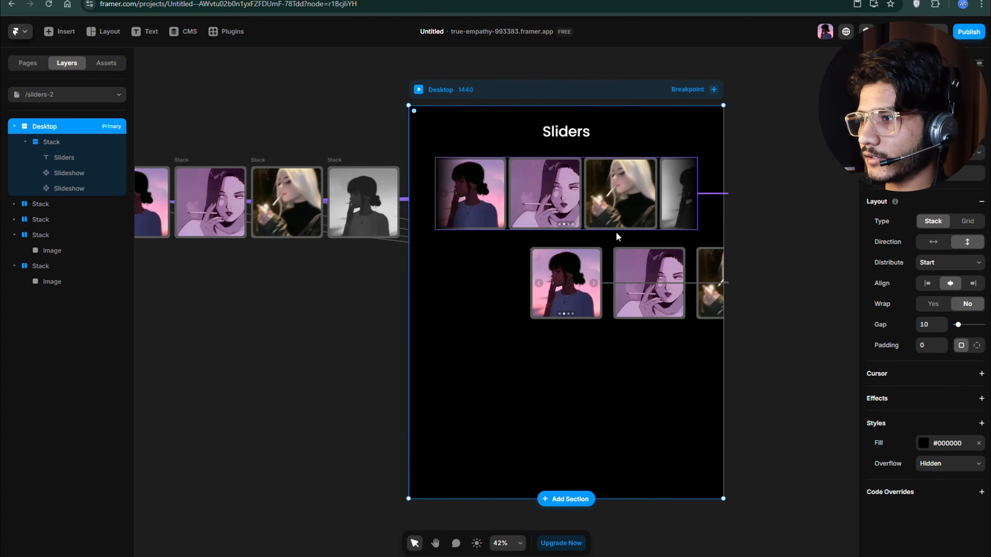
Look over the third slider on the published reference page and return to the Framer project
click(572, 286)
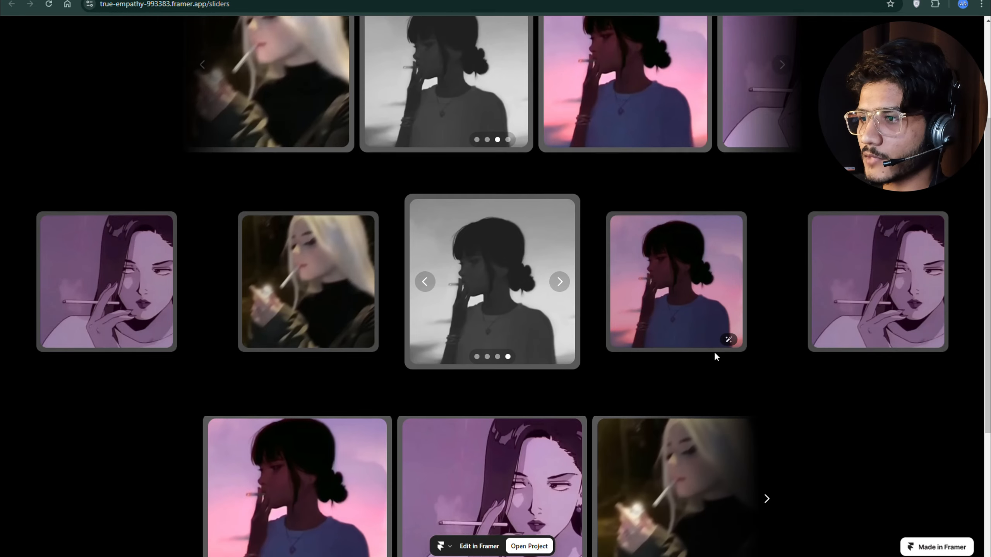
scroll(553, 340, down, 5)
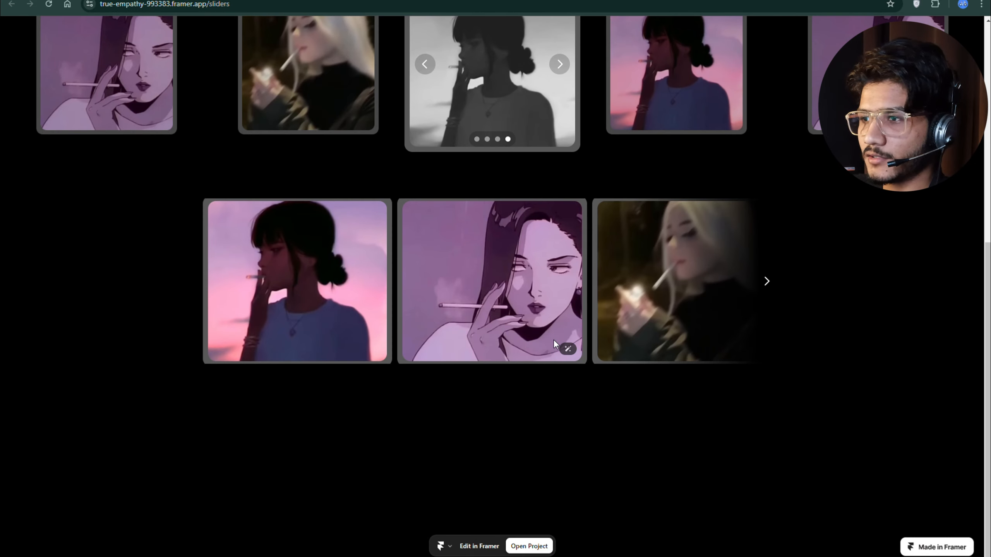
key(ctrl+shift+a)
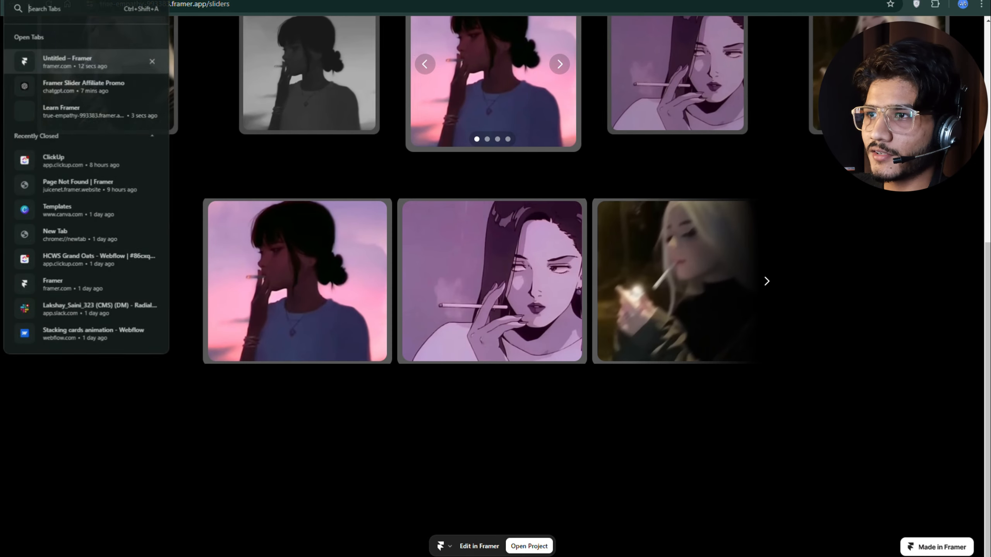
key(Return)
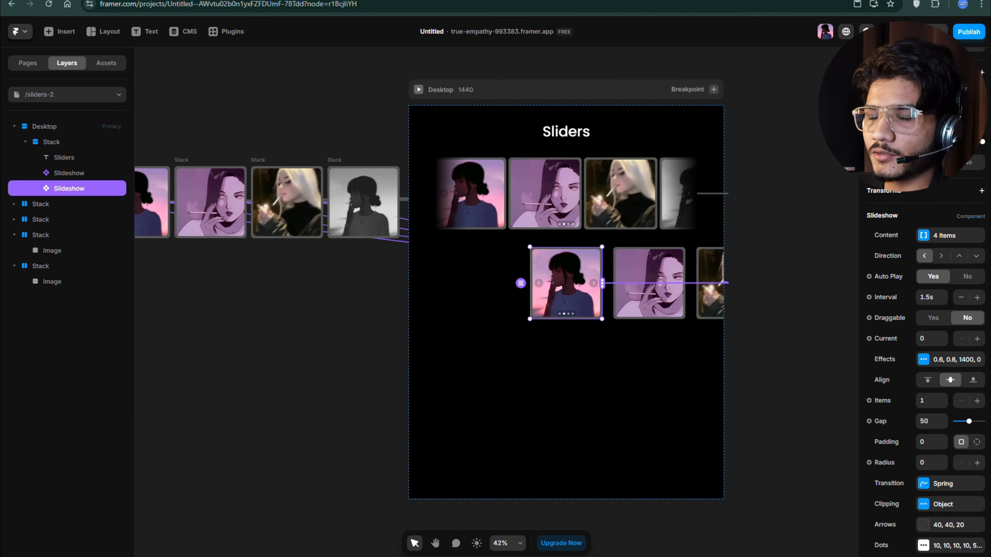
Insert a Carousel below the second slideshow, with a fixed maximum width of 1200 and its width stretched to that limit
click(48, 33)
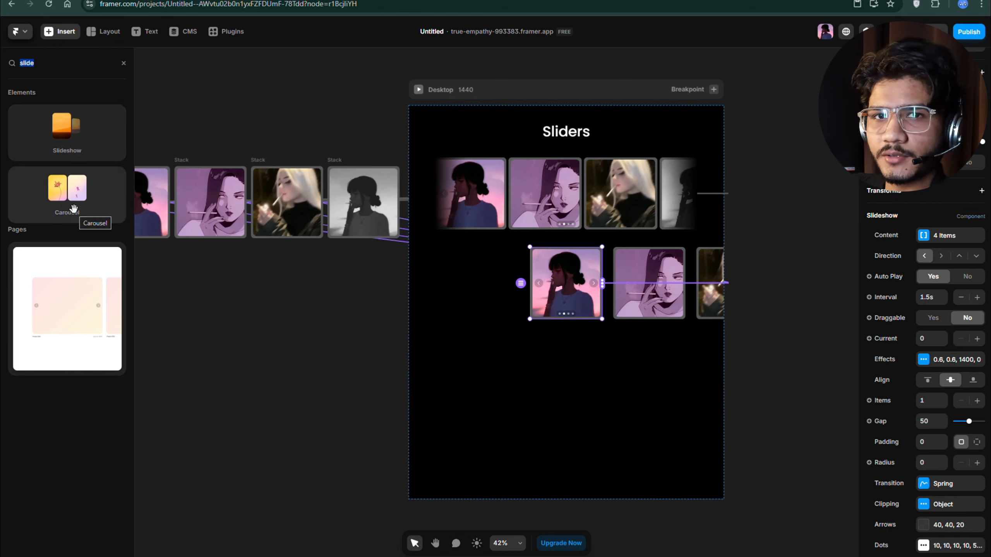
drag(61, 198, 563, 387)
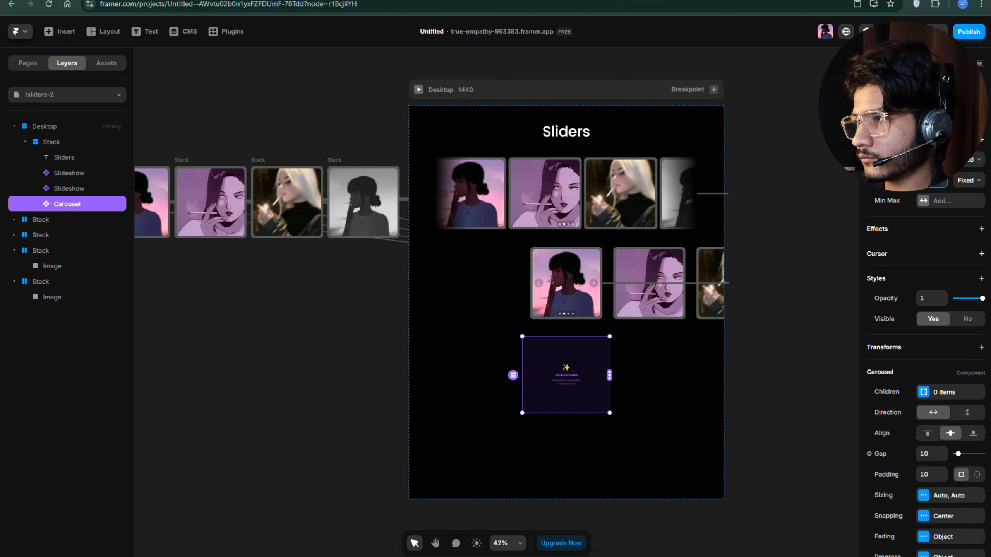
click(924, 200)
click(938, 217)
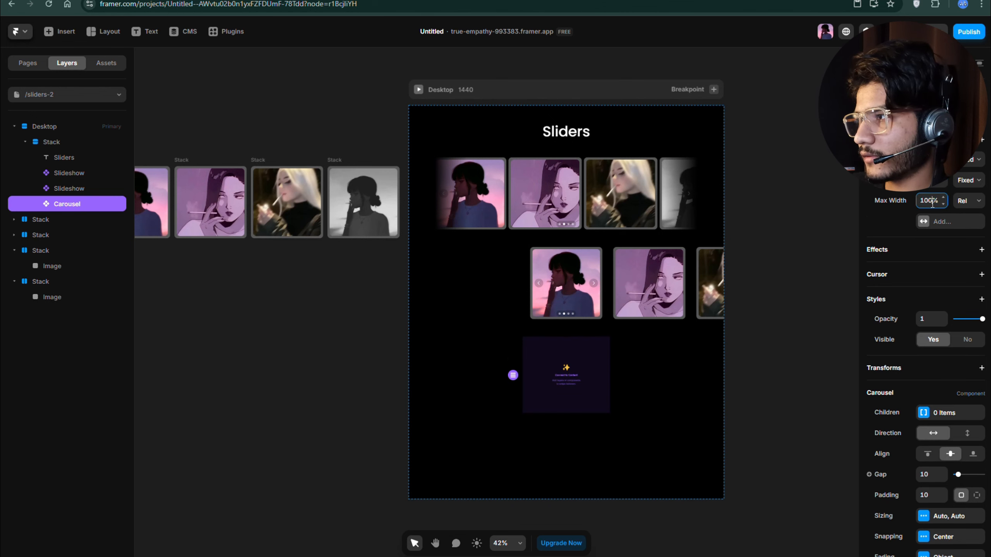
text(1200)
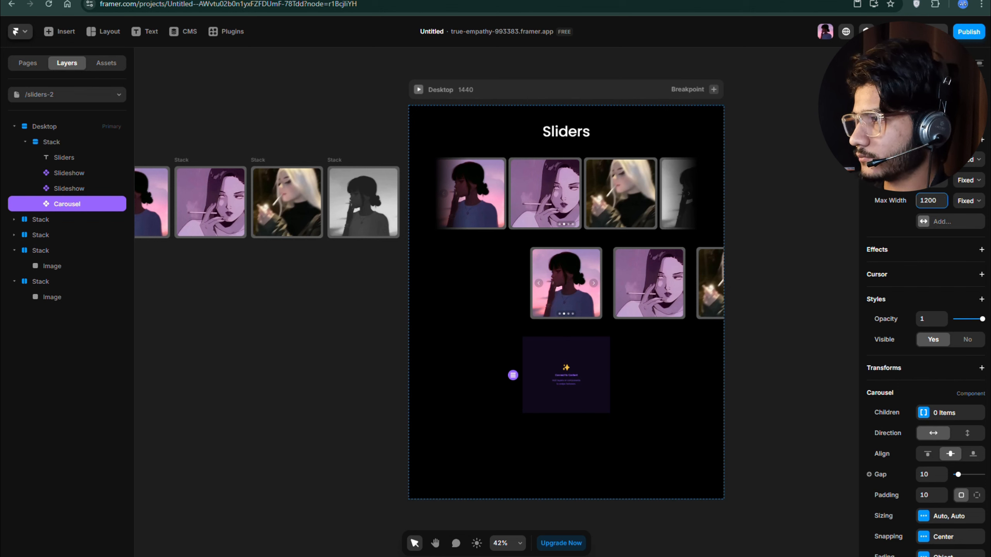
click(972, 159)
click(968, 195)
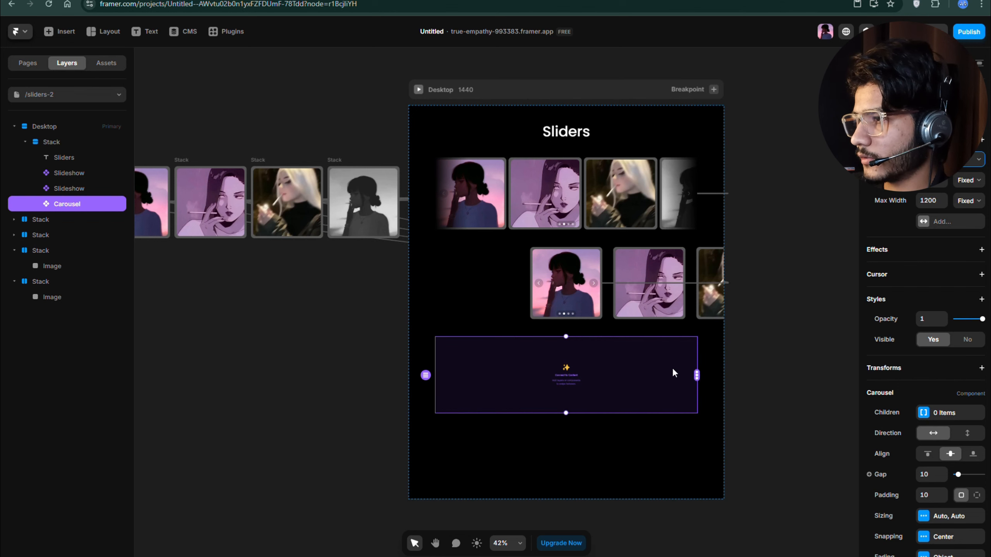
Connect all four image stacks to the carousel as its children, placing the grayscale image third and the blonde woman's image last
drag(697, 377, 154, 228)
drag(696, 375, 211, 203)
click(297, 207)
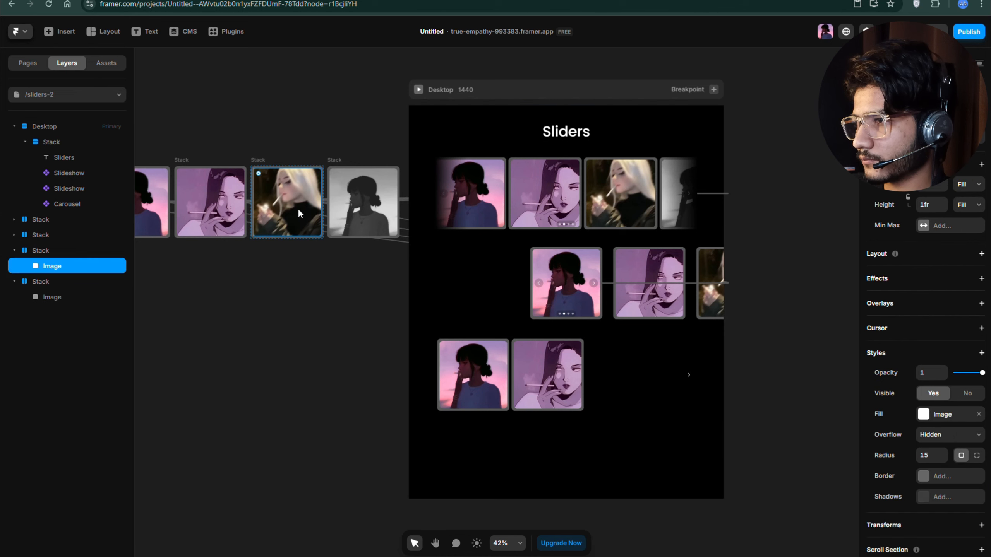
click(683, 390)
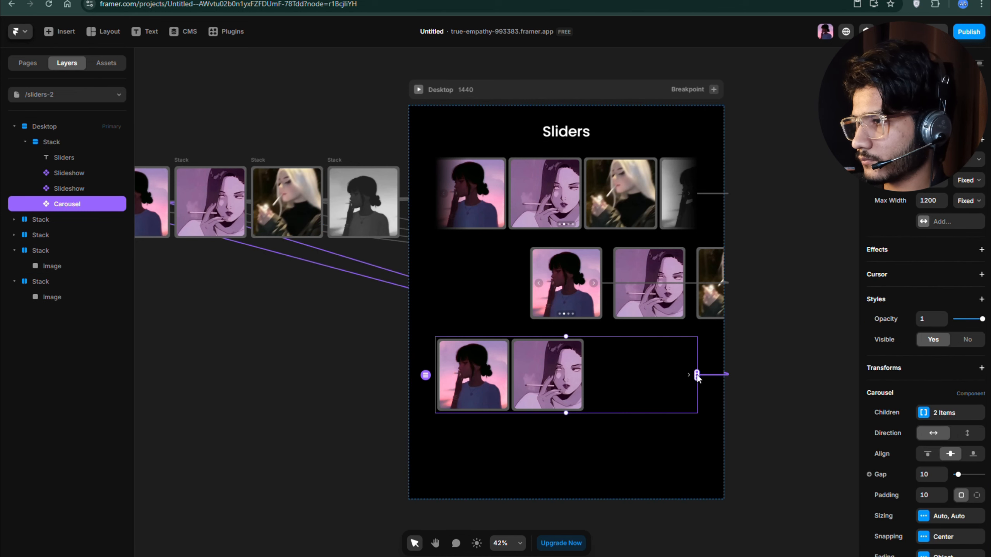
drag(697, 376, 342, 221)
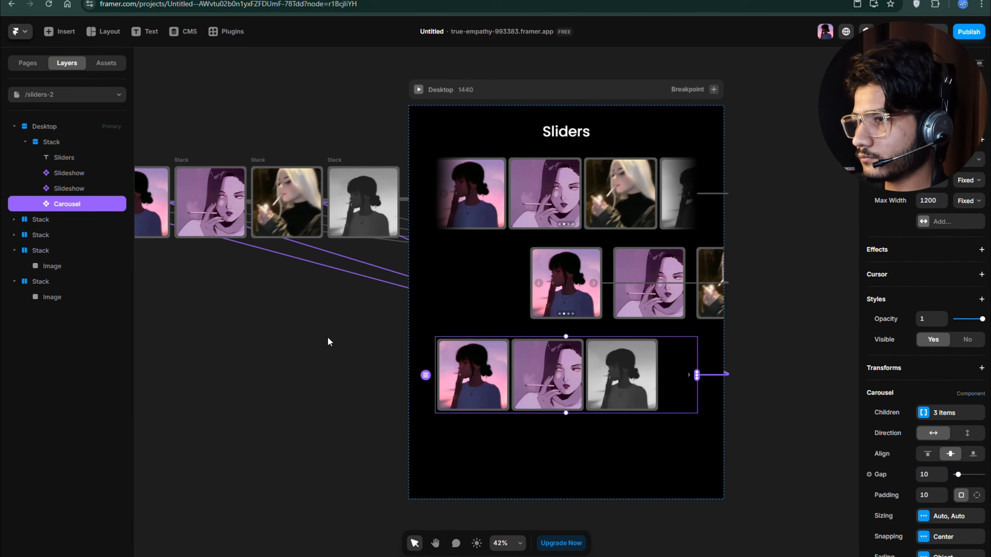
scroll(328, 336, left, 5)
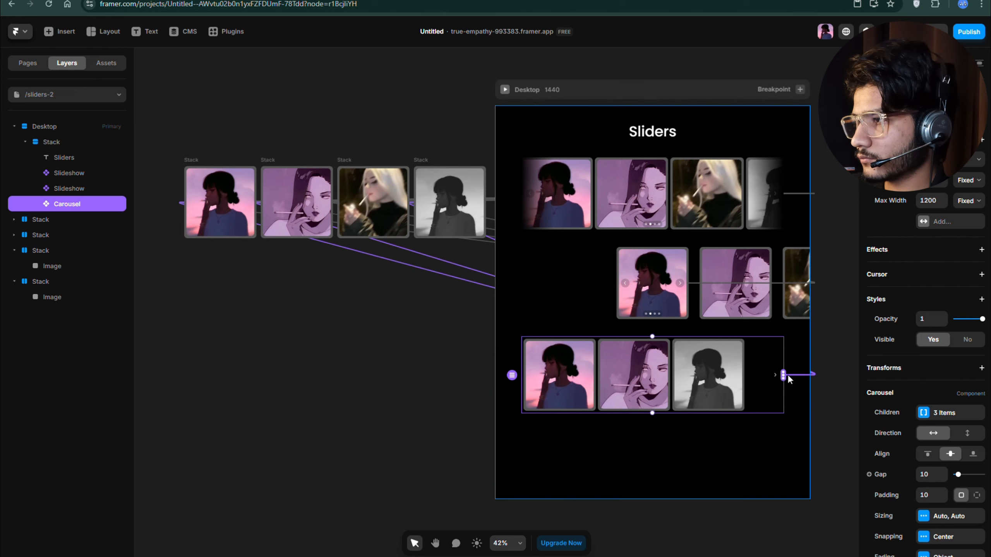
drag(783, 375, 347, 224)
scroll(456, 330, down, 2)
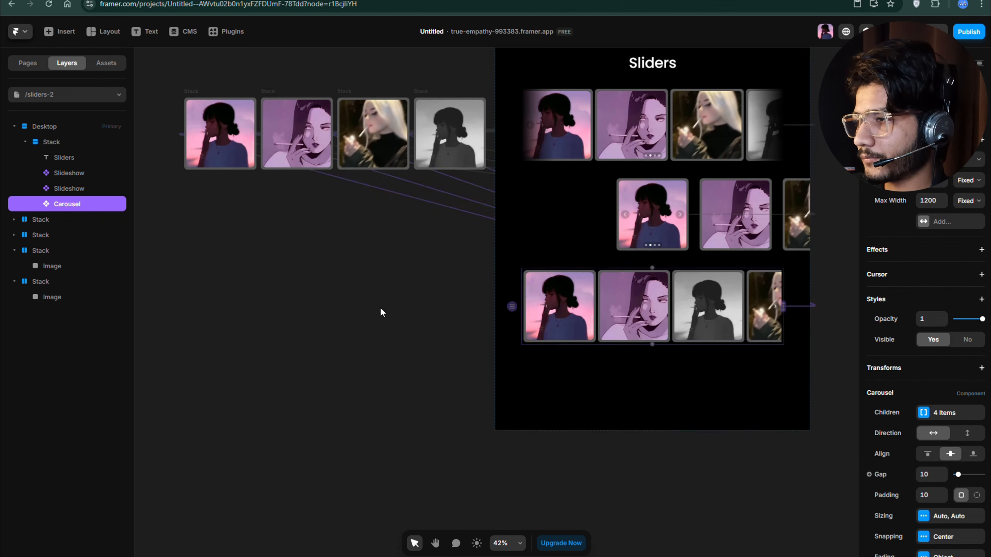
Preview the page, move the carousel forward and back, and compare it with the slideshows above it
click(380, 312)
scroll(380, 305, up, 2)
click(504, 90)
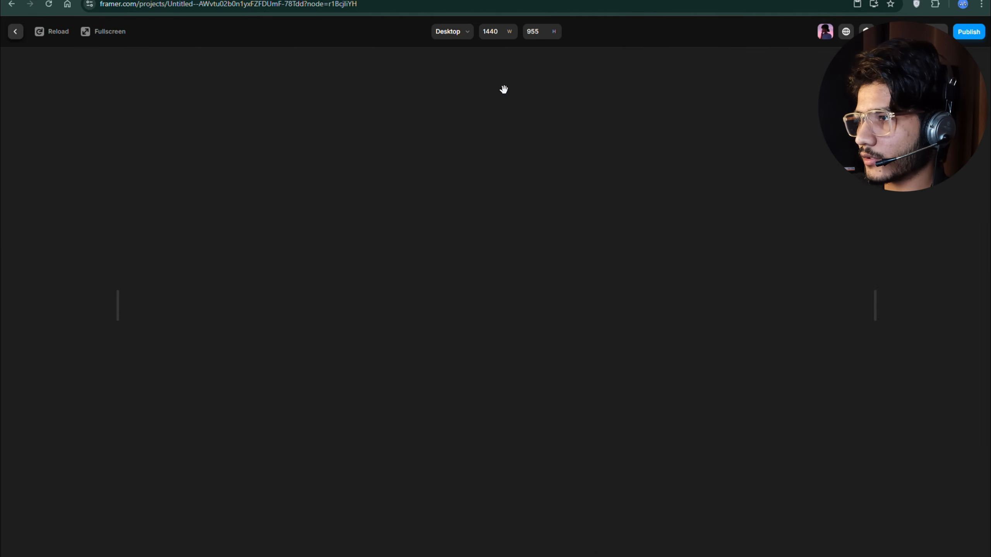
scroll(721, 279, down, 5)
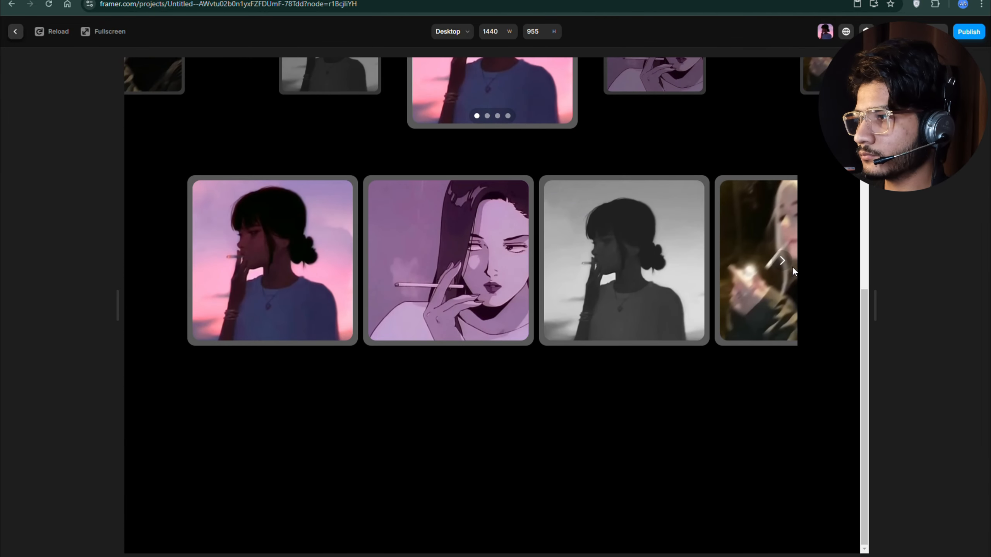
click(784, 265)
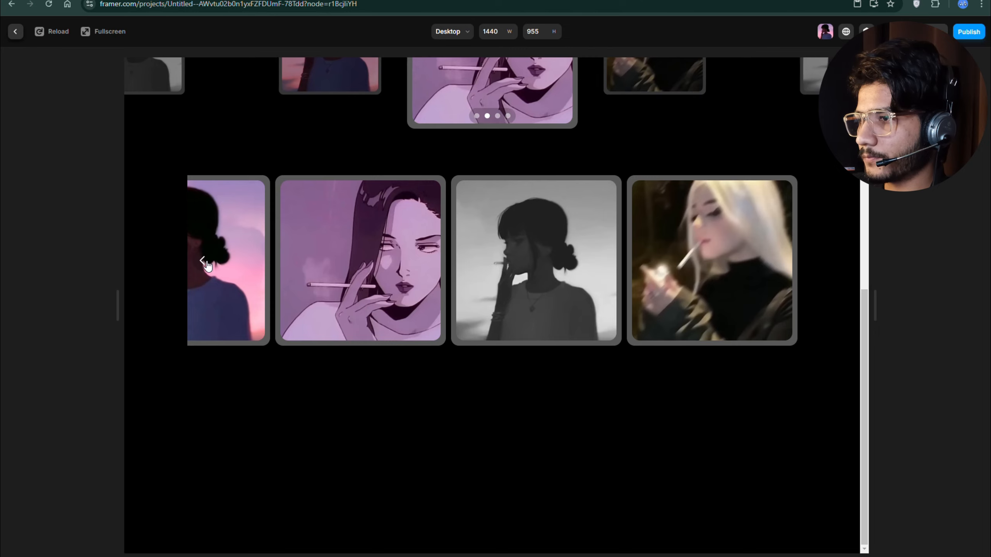
click(205, 267)
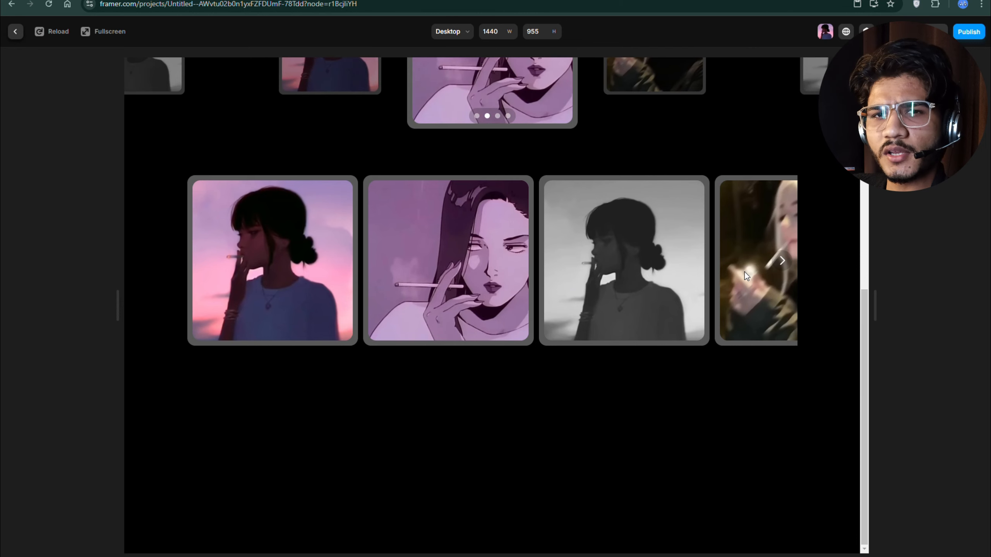
scroll(605, 232, up, 5)
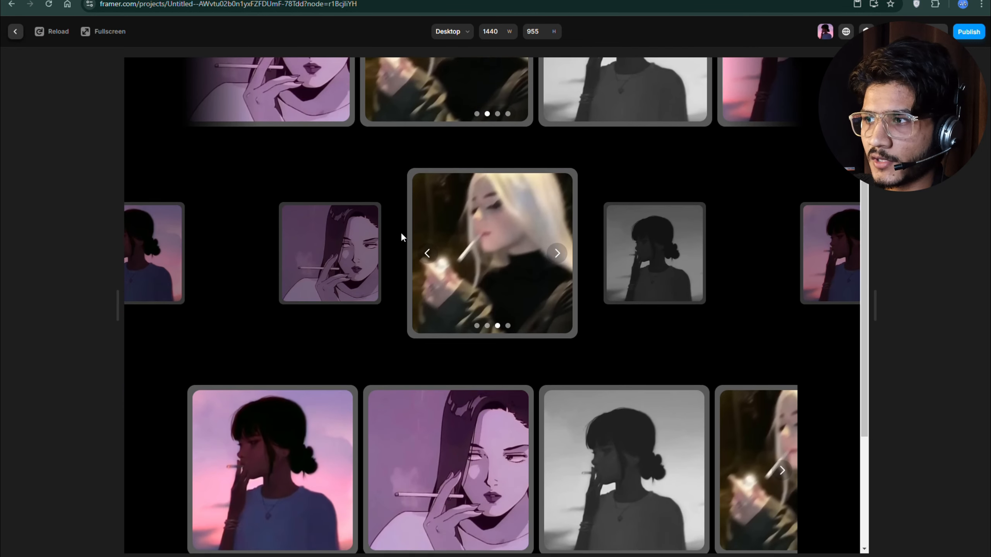
scroll(401, 234, down, 5)
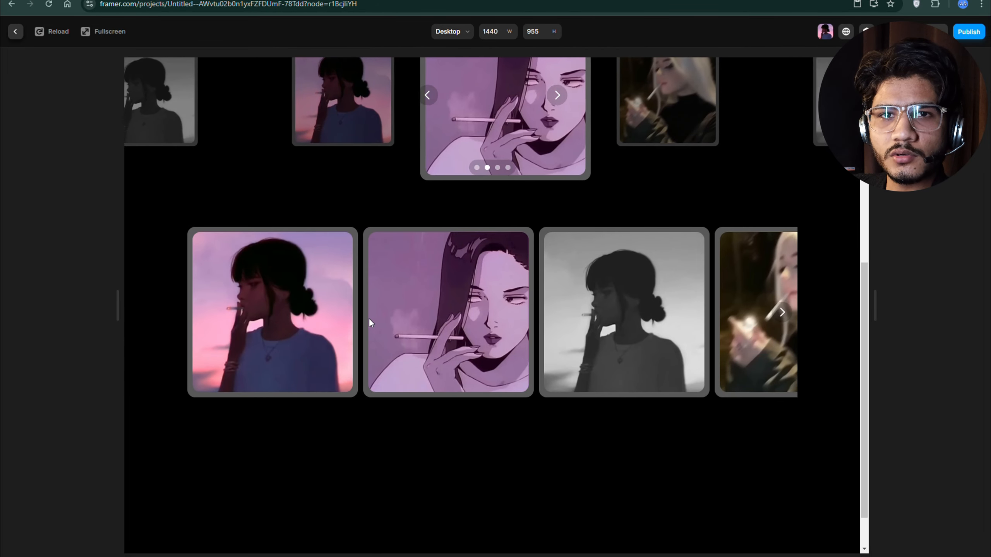
scroll(368, 309, up, 5)
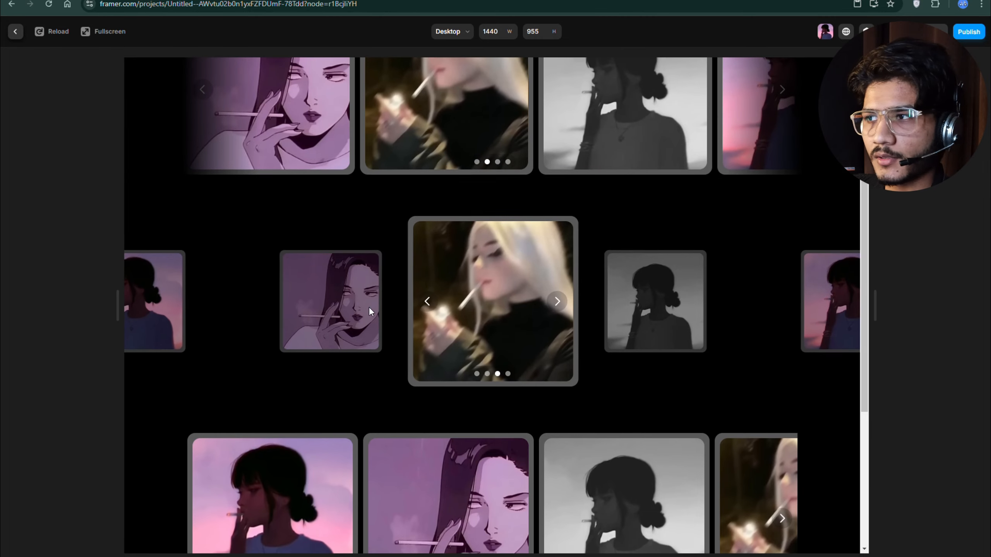
Test the faded-edge slideshow in the preview by stepping back through its slides repeatedly to check that it loops
scroll(401, 286, down, 6)
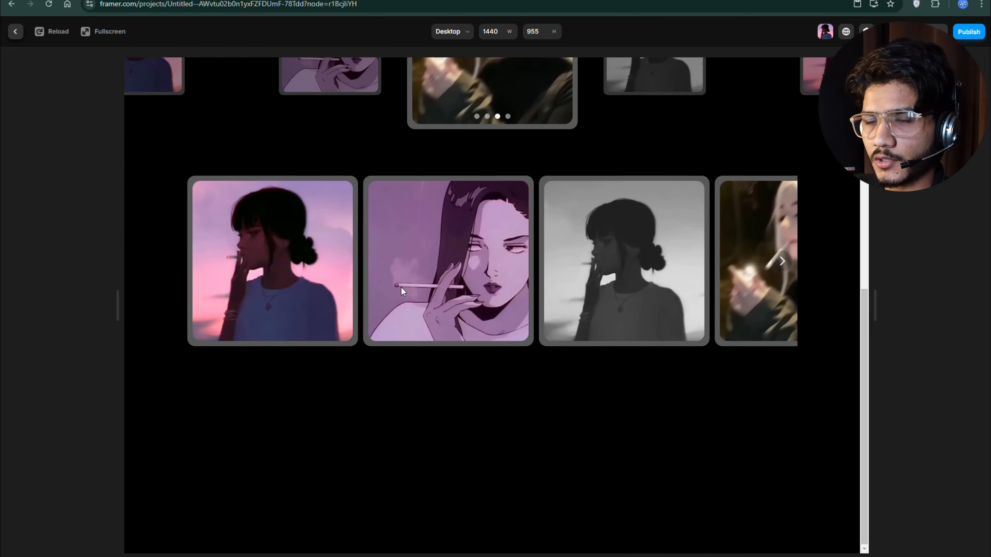
scroll(401, 286, up, 8)
click(208, 150)
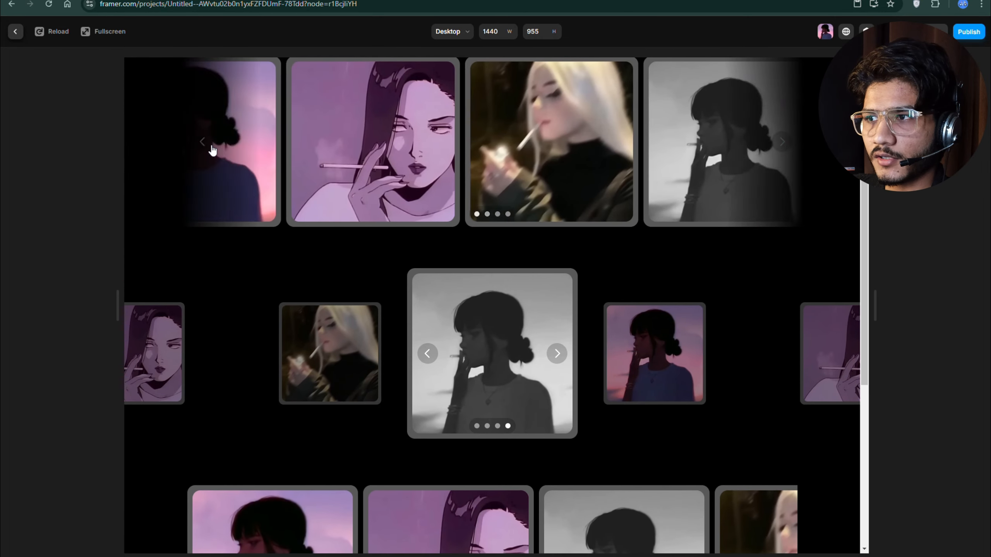
click(206, 151)
click(206, 151)
click(206, 151)
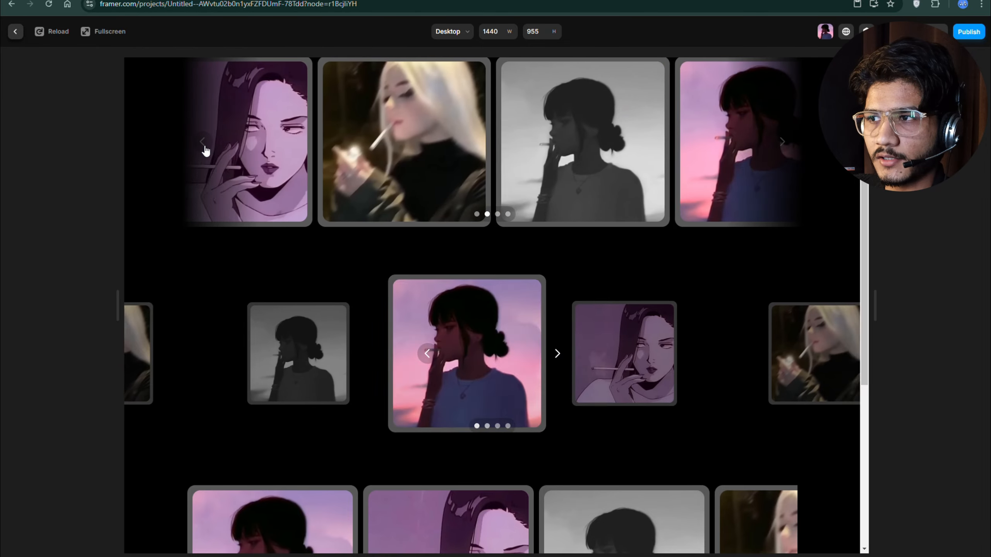
click(206, 151)
click(206, 151)
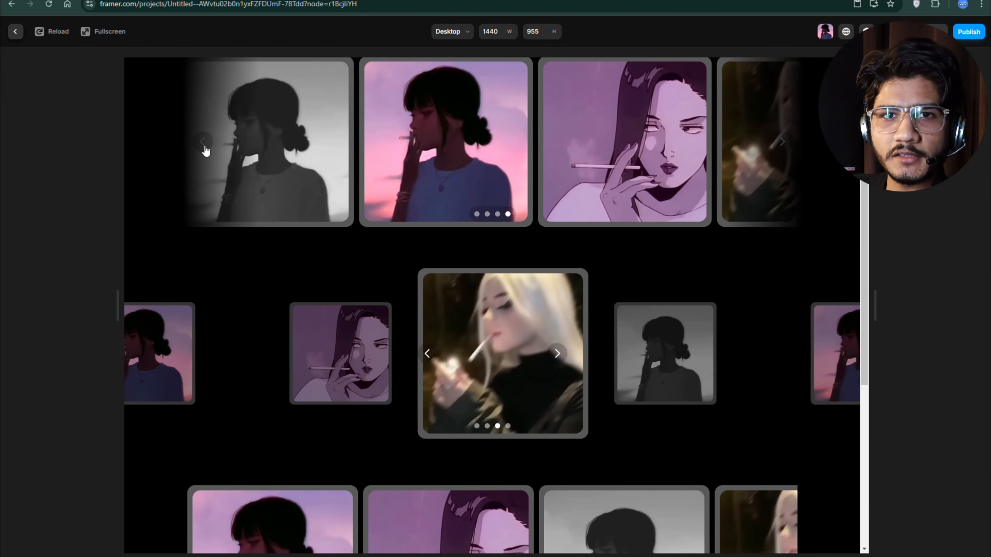
click(206, 151)
click(206, 151)
click(206, 151)
Move the bottom carousel forward to its last image and back to its first to check its end stops
scroll(438, 225, down, 6)
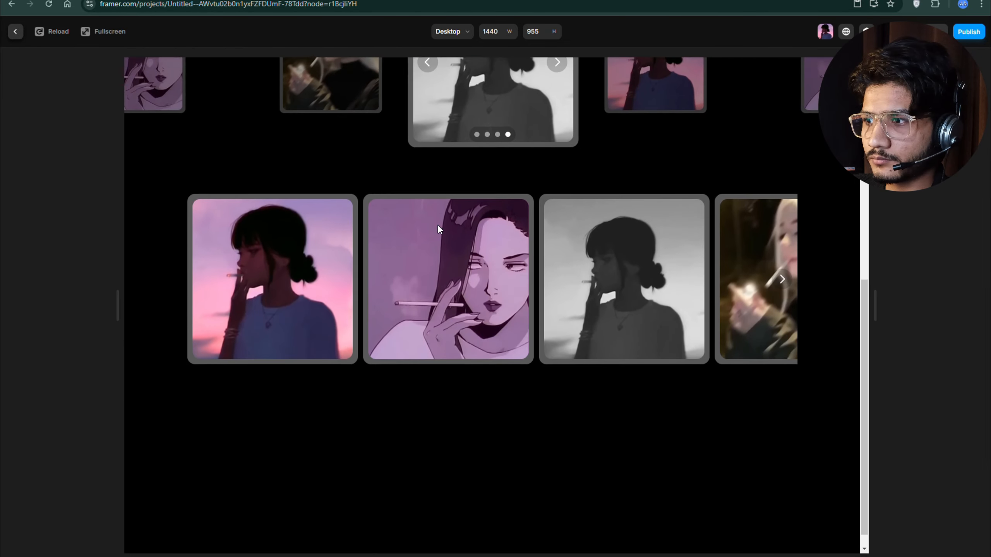
click(779, 261)
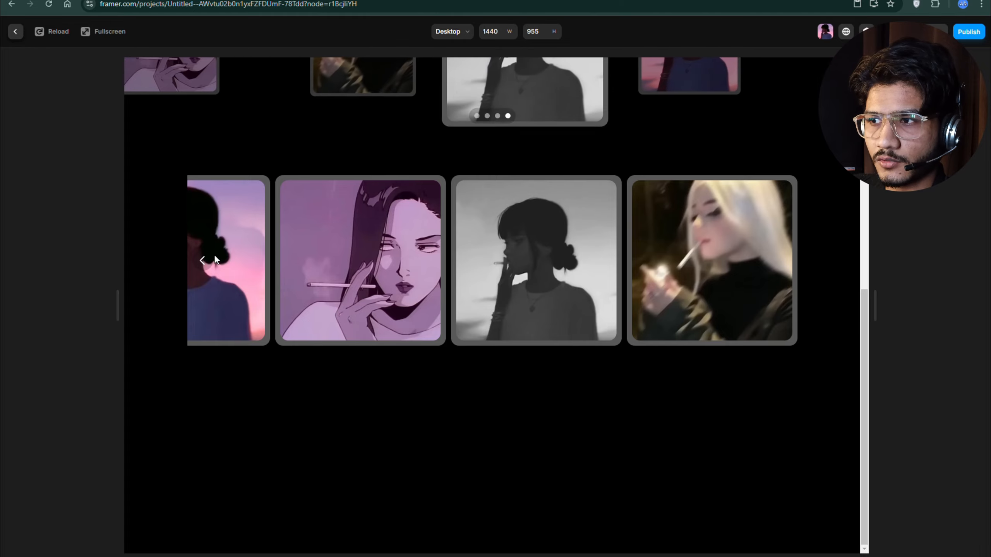
click(202, 261)
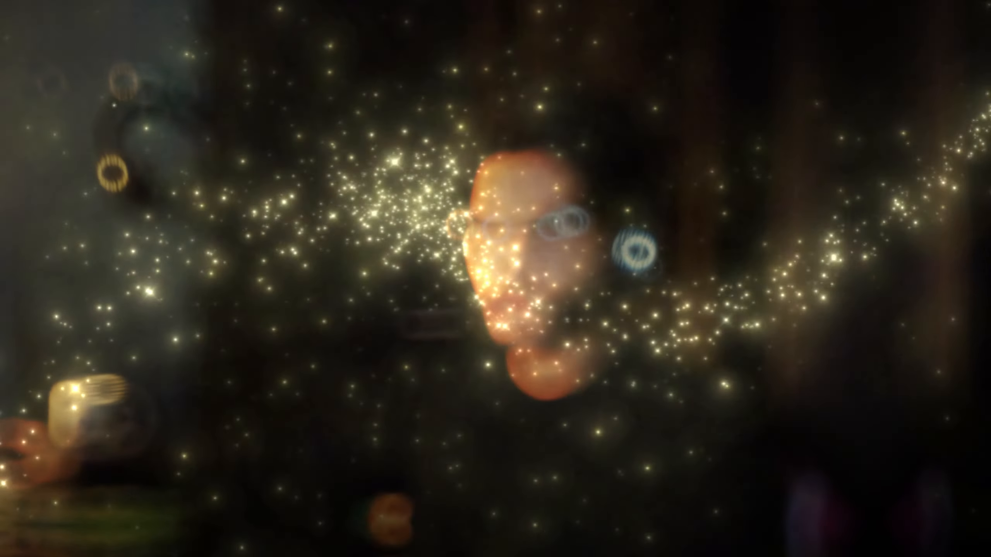